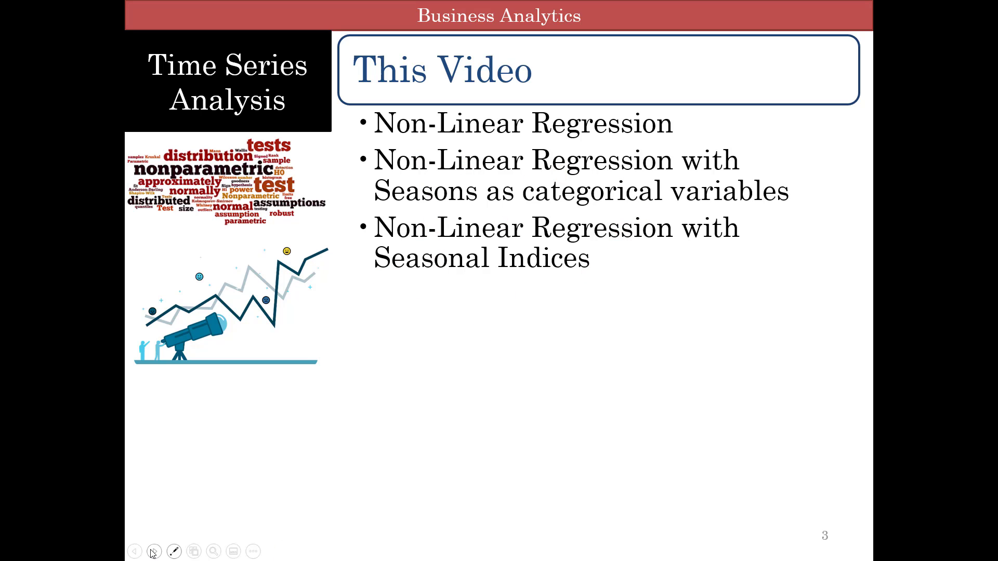
- Advance to slide 4 and reveal its linear versus quadratic comparison chart with the Linear series
left_click(154, 552)
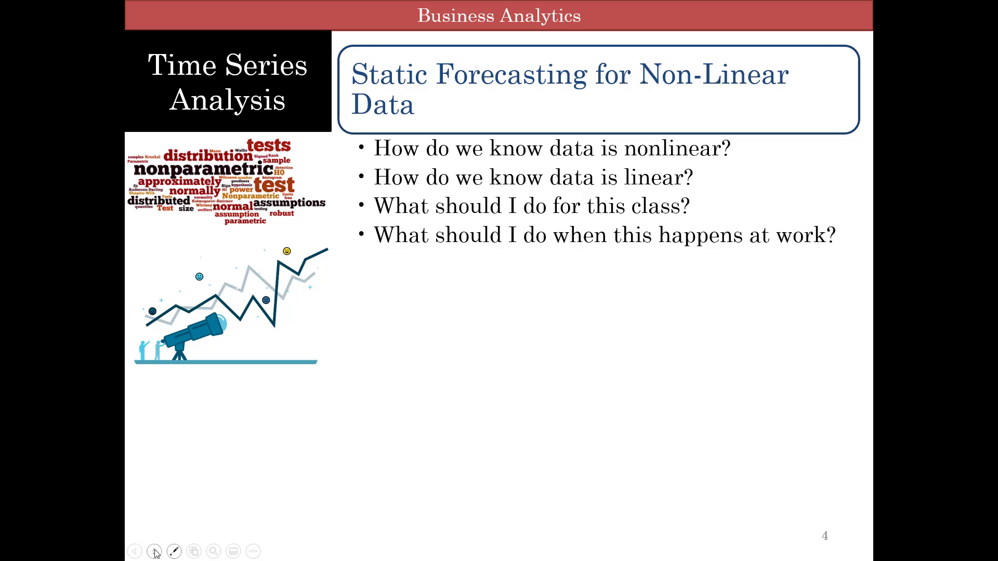
left_click(155, 552)
left_click(155, 552)
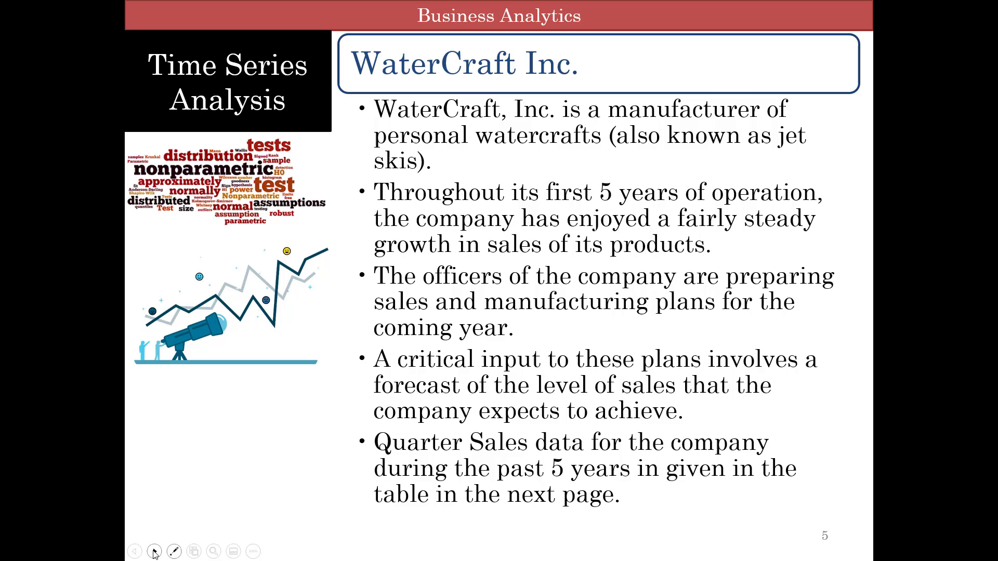
- On slide 6, reveal the linear trendline chart, then the polynomial trendline with equation, then advance
left_click(154, 553)
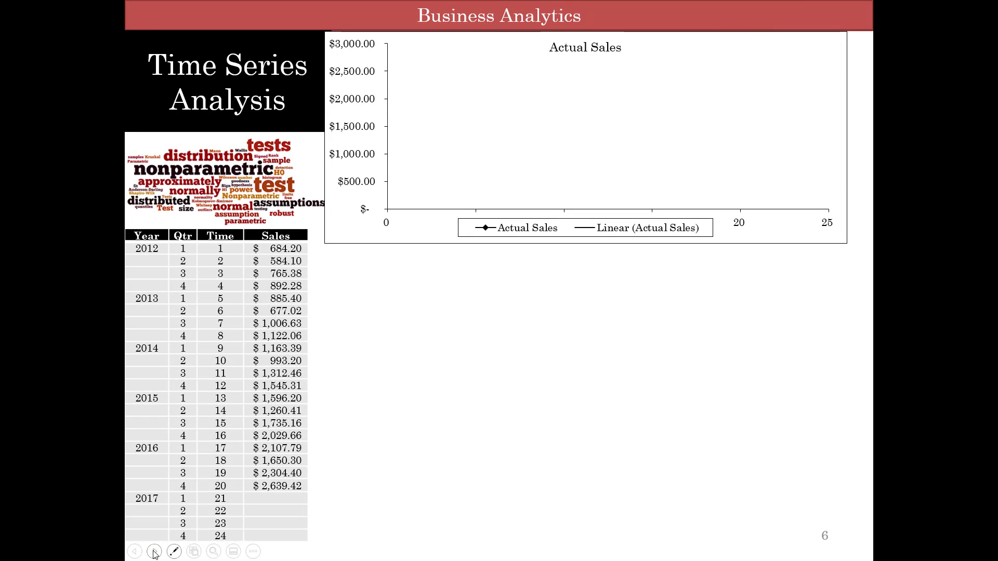
key("ctrl+l")
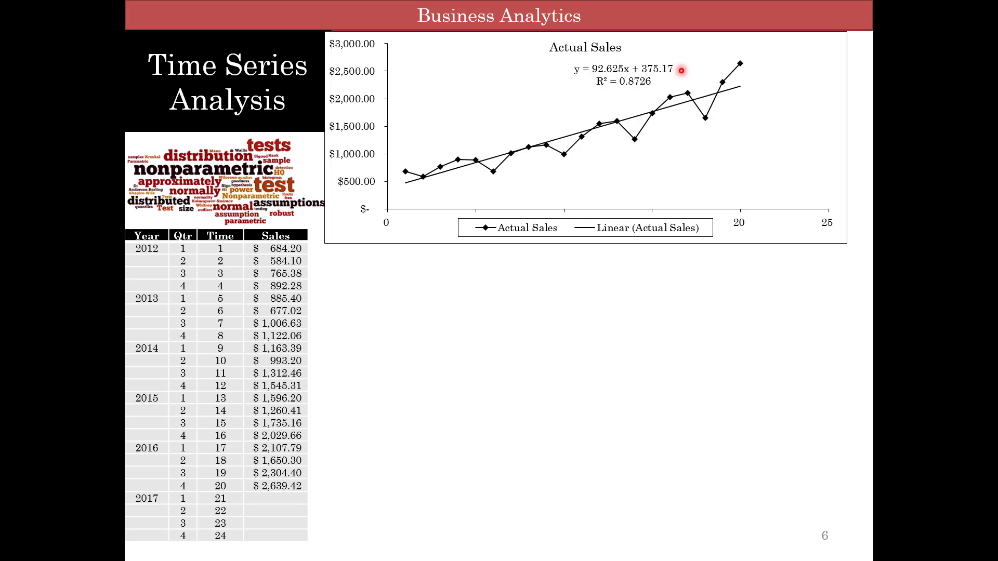
left_click(156, 554)
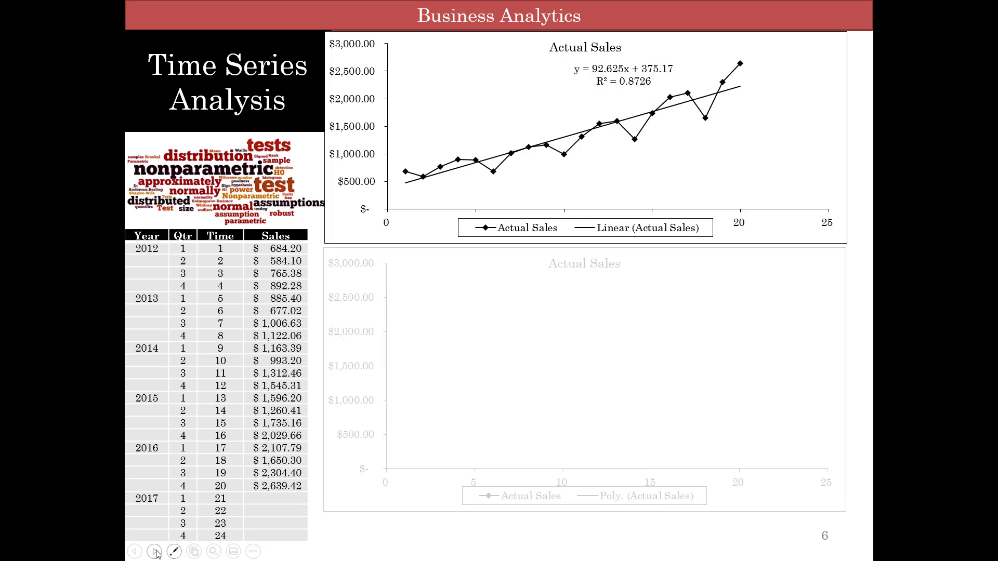
left_click(156, 554)
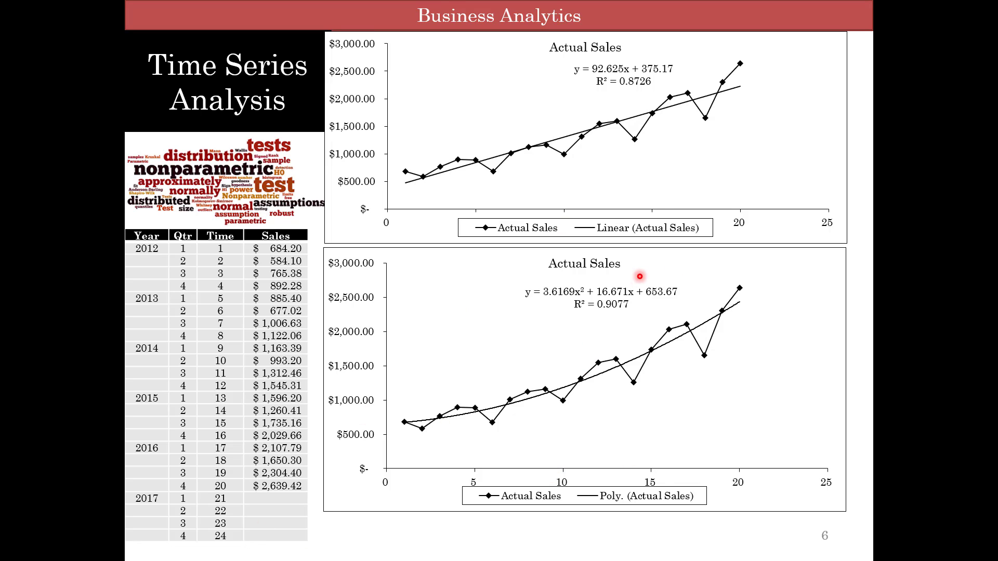
mouse_move(147, 557)
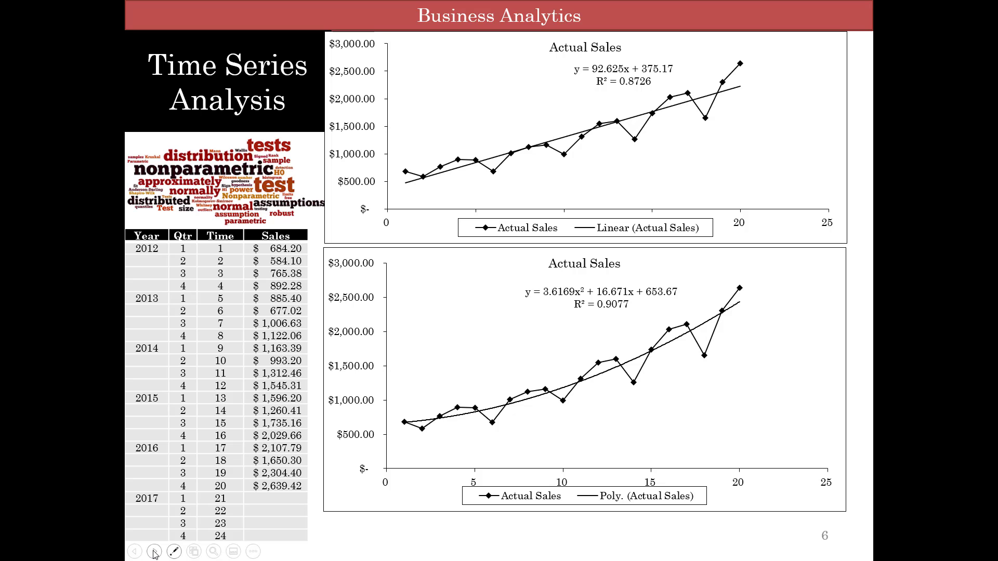
left_click(155, 552)
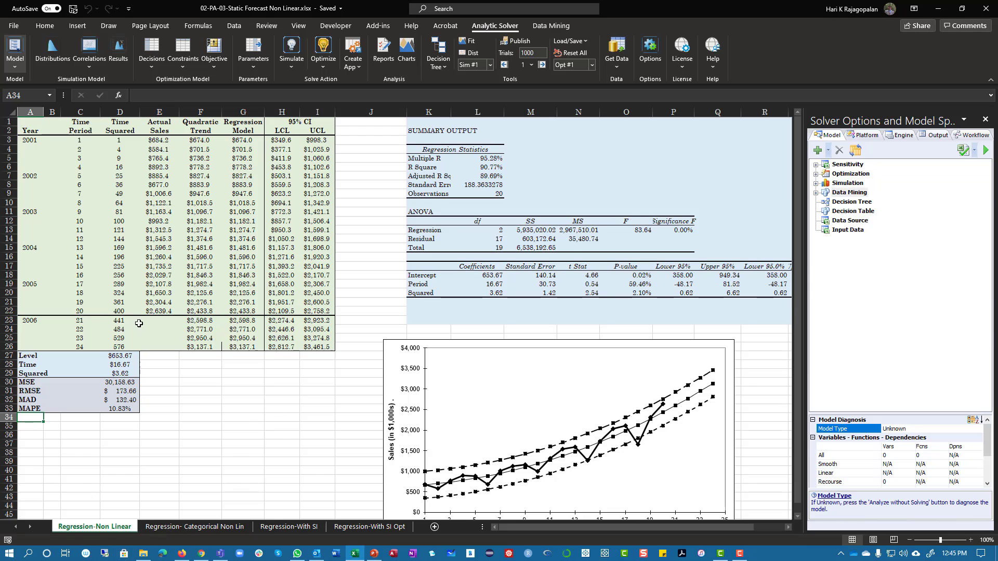
left_click(230, 530)
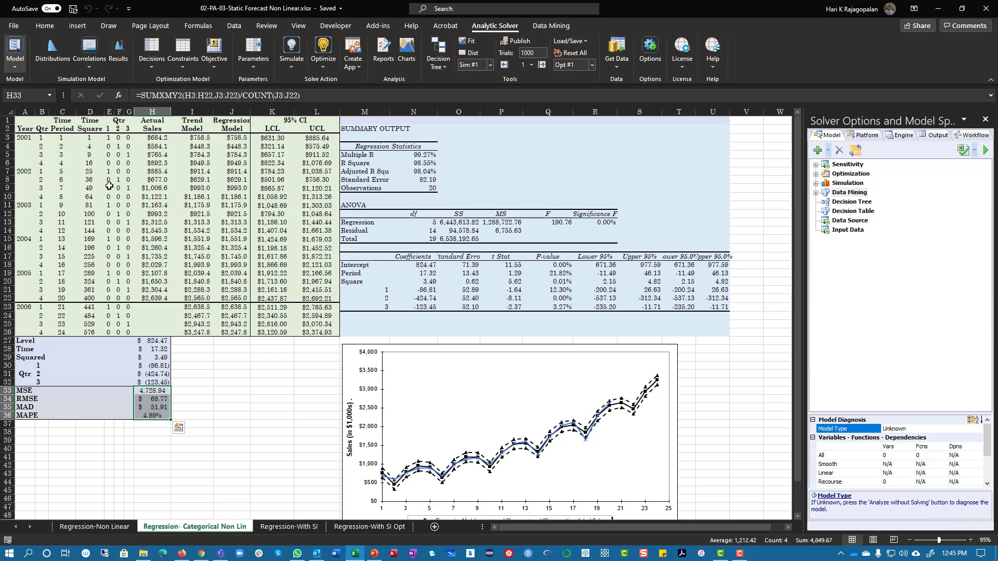
left_click_drag(109, 128, 127, 274)
left_click(297, 528)
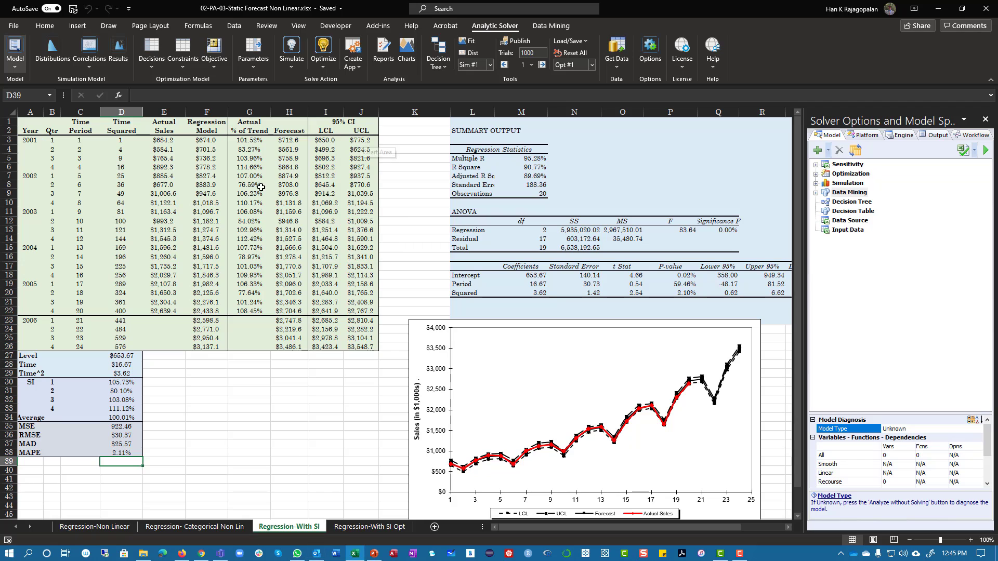
left_click(374, 527)
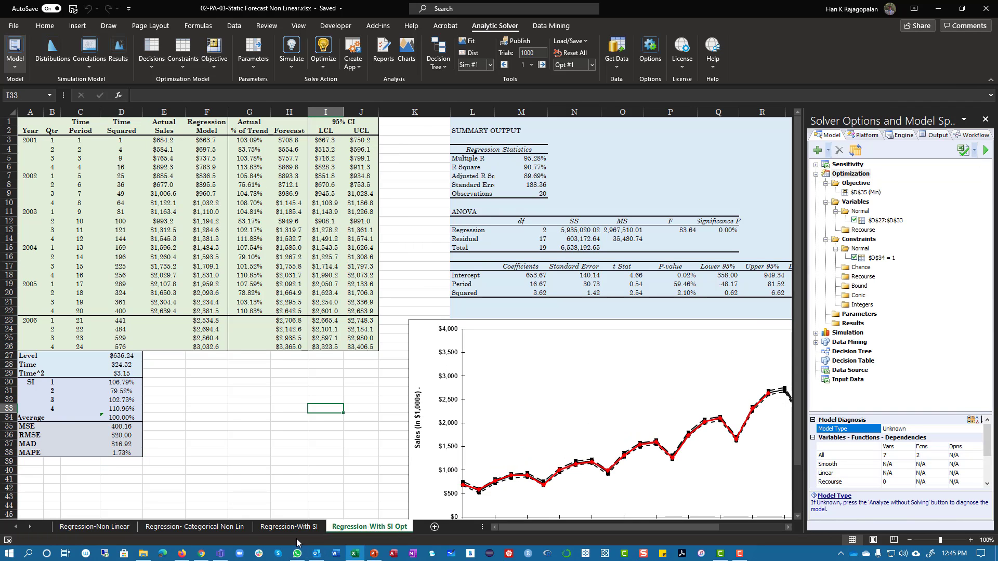
left_click(91, 527)
left_click(75, 124)
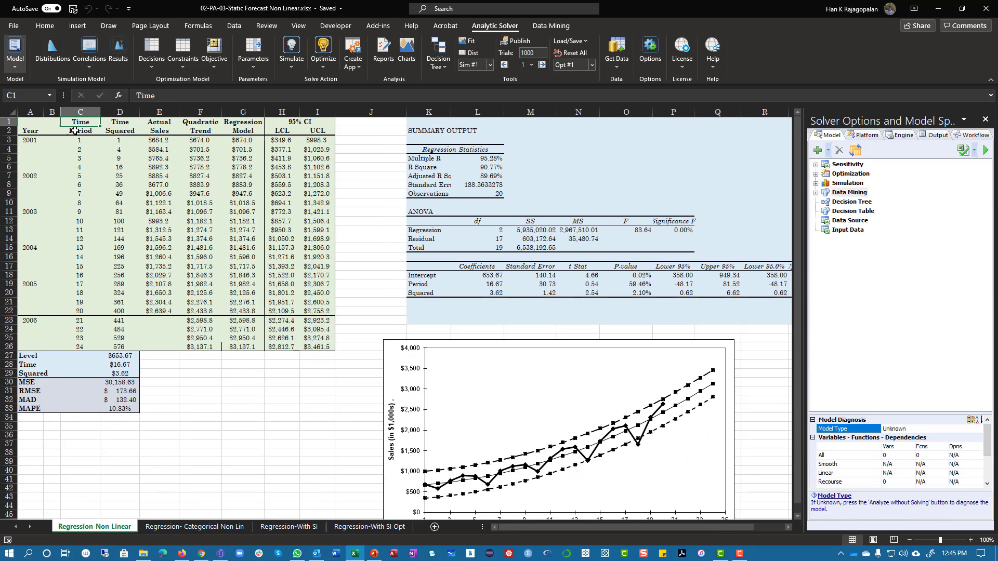
left_click_drag(76, 131, 84, 346)
left_click_drag(120, 124, 112, 347)
left_click(81, 139)
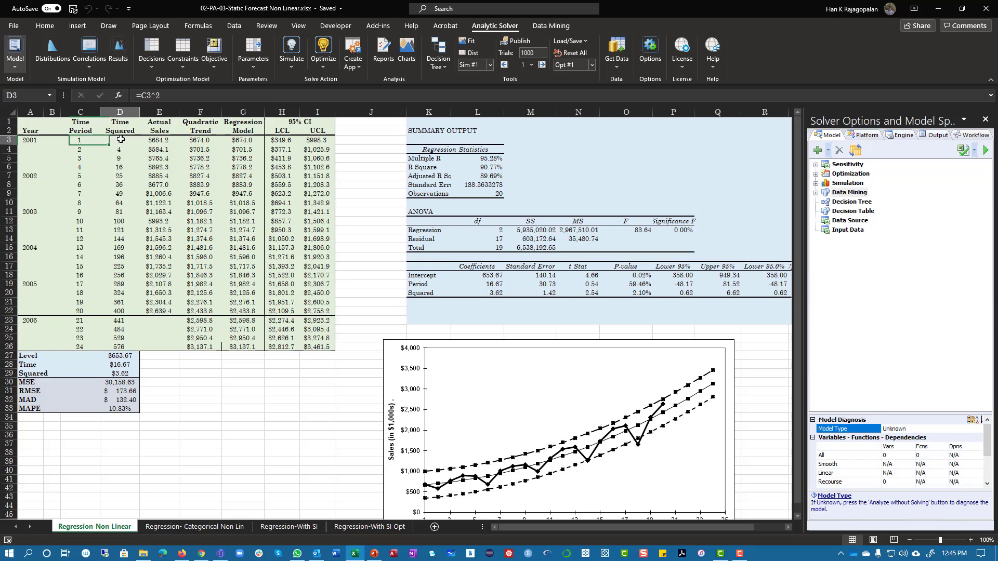
double_click(119, 140)
key("Return")
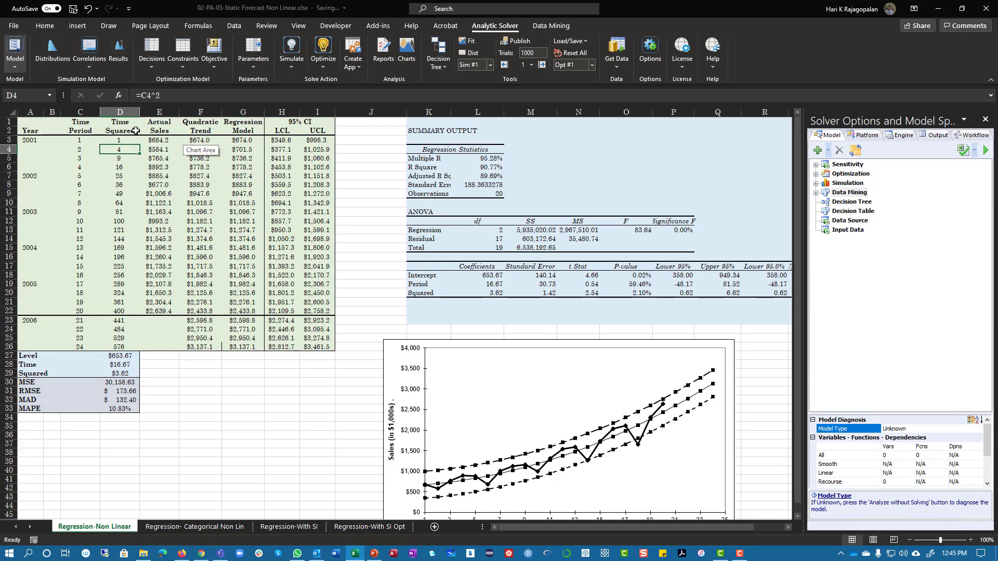
double_click(119, 150)
key("Return")
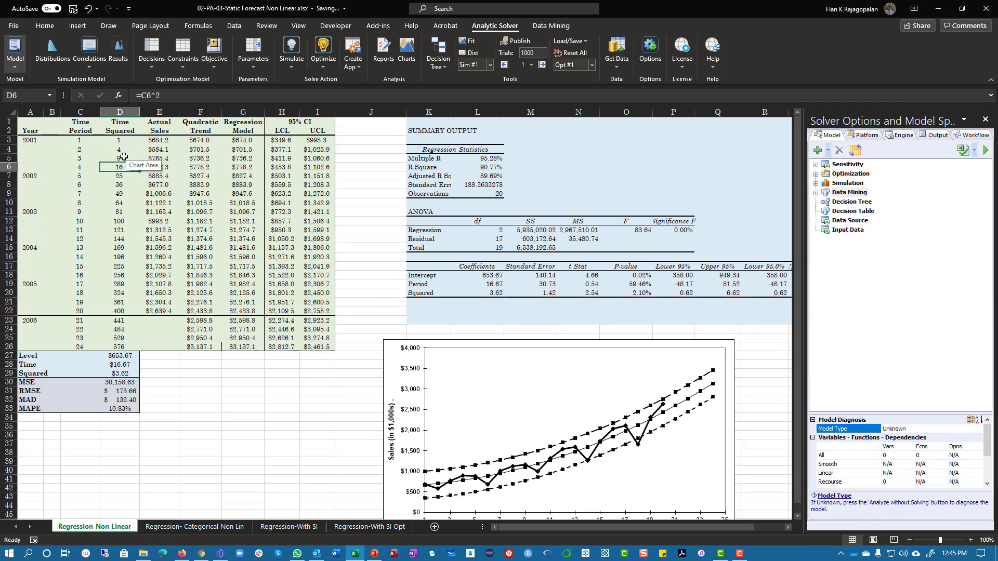
left_click(176, 327)
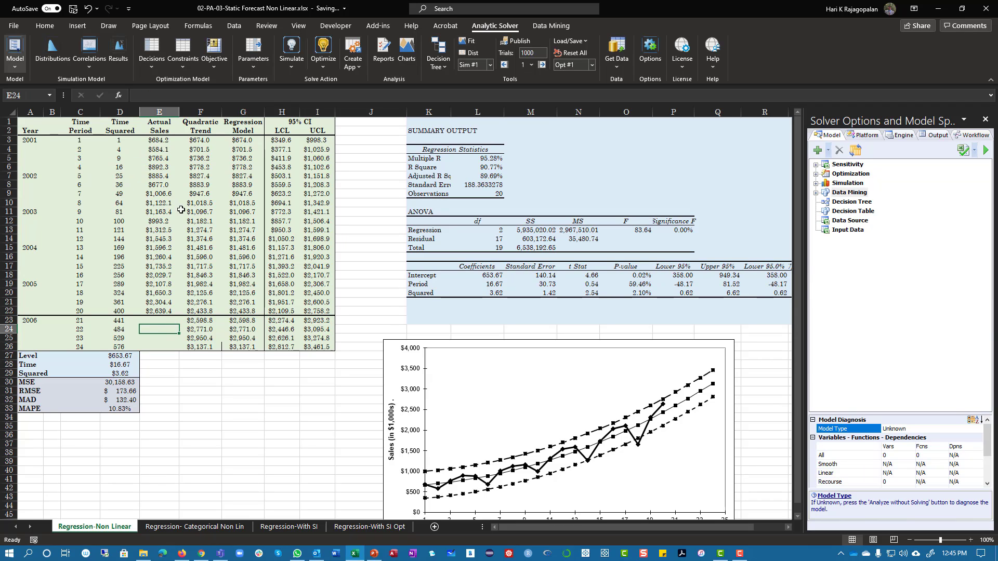
double_click(197, 142)
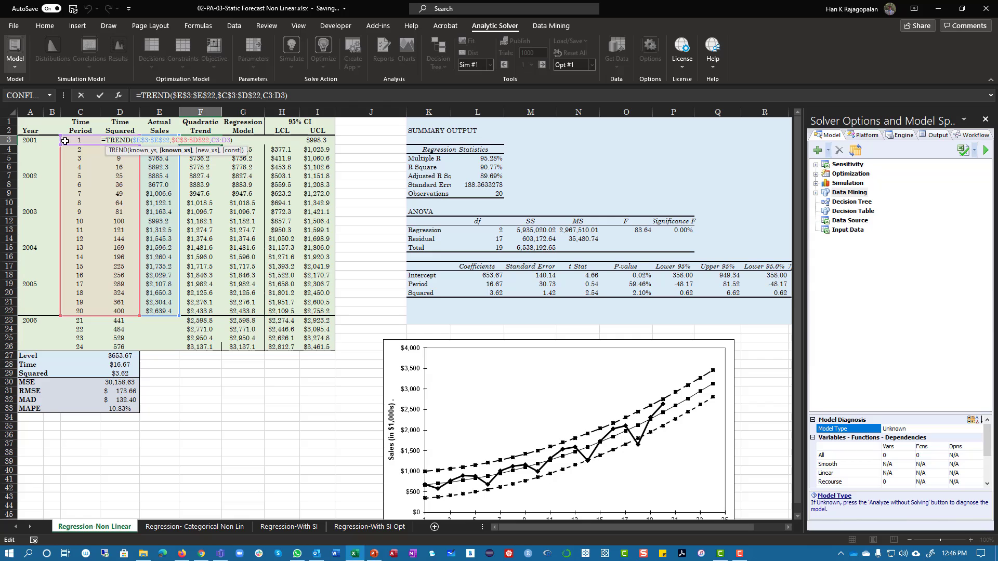
key("Escape")
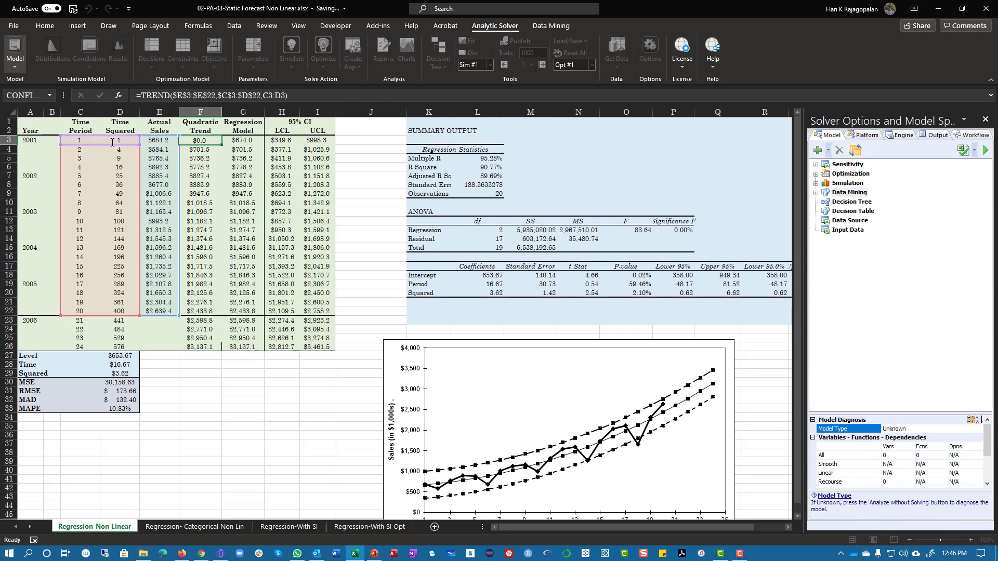
left_click(249, 138)
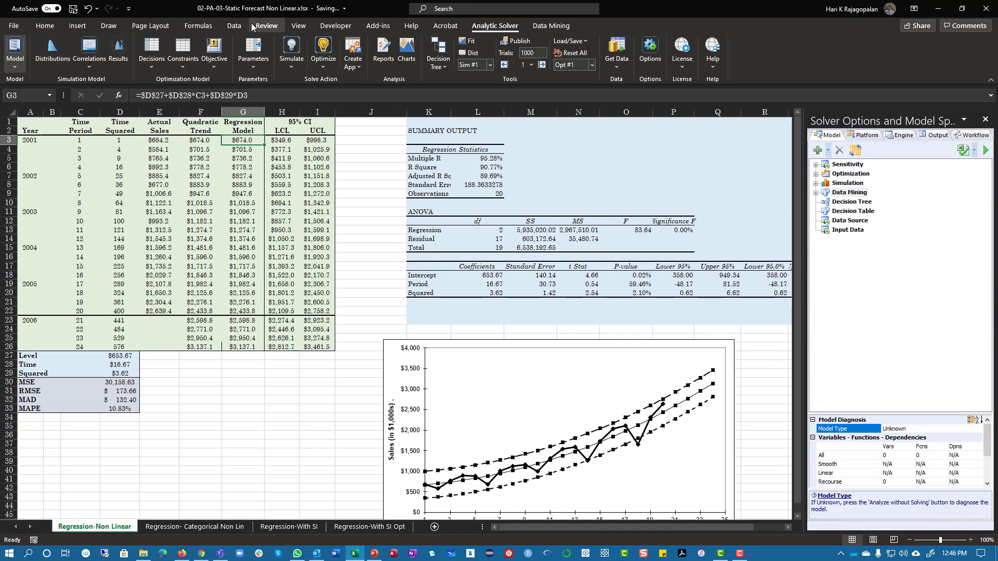
- Run Regression with Y range E2:E22 (Actual Sales) and X range C2:D22 (Time Period, Time Squared)
left_click(234, 25)
left_click(924, 41)
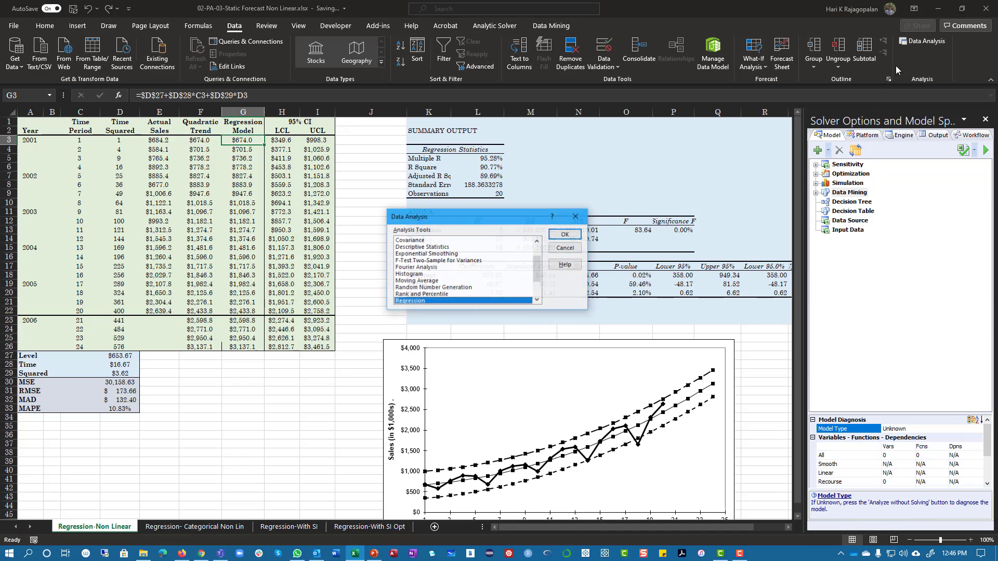
left_click(565, 234)
left_click(512, 195)
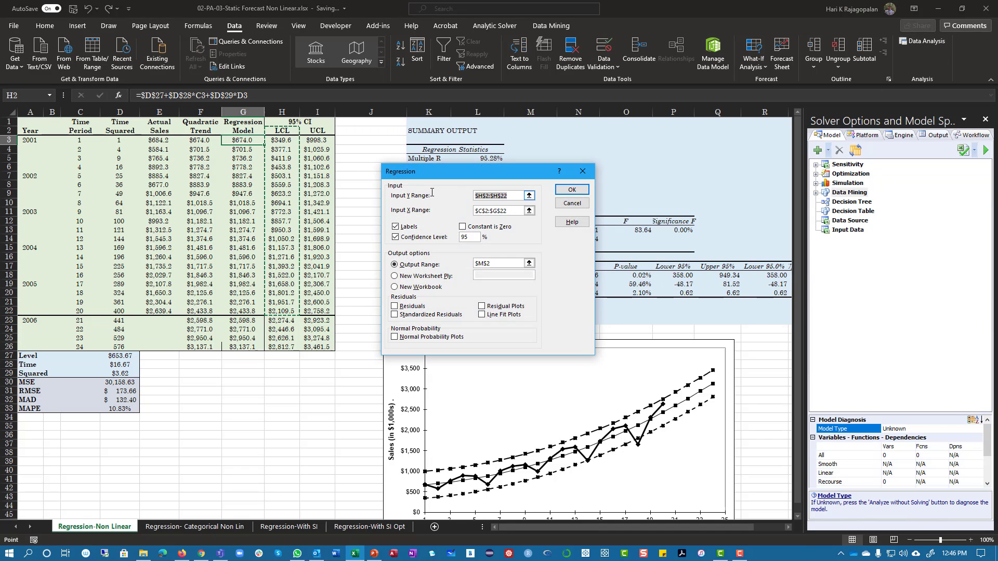
left_click_drag(242, 131, 243, 302)
left_click_drag(156, 131, 161, 312)
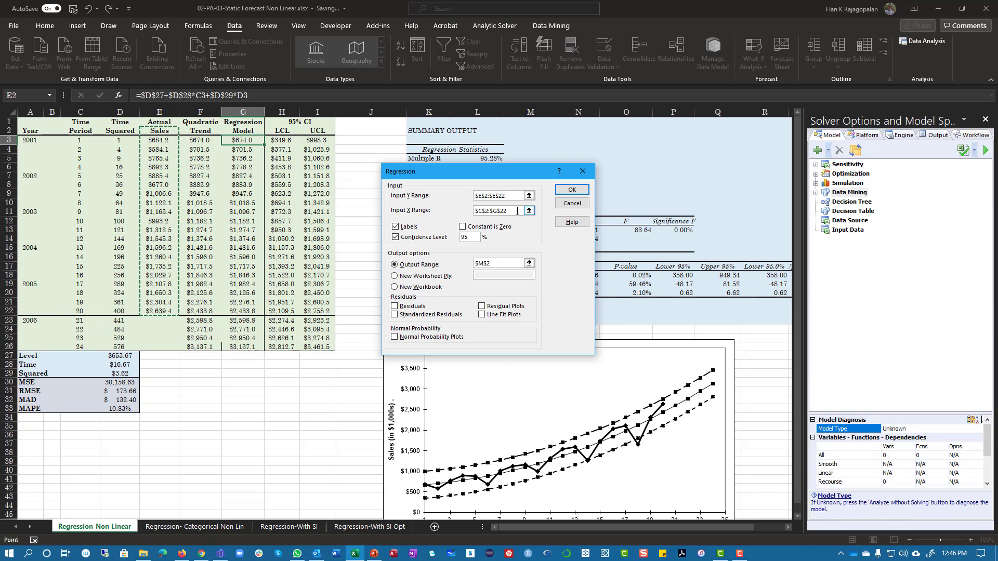
left_click(518, 211)
left_click_drag(79, 130, 115, 312)
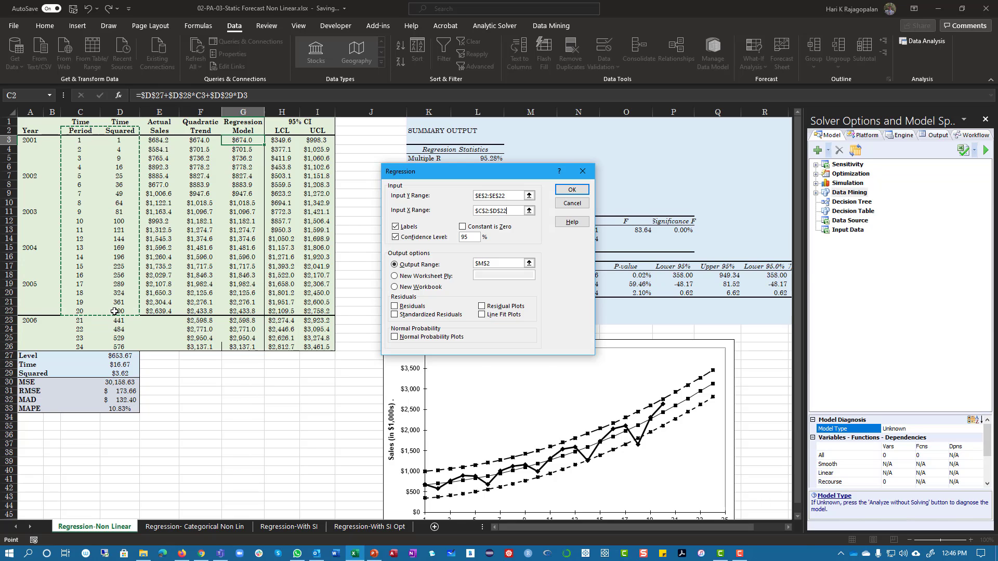
left_click(572, 189)
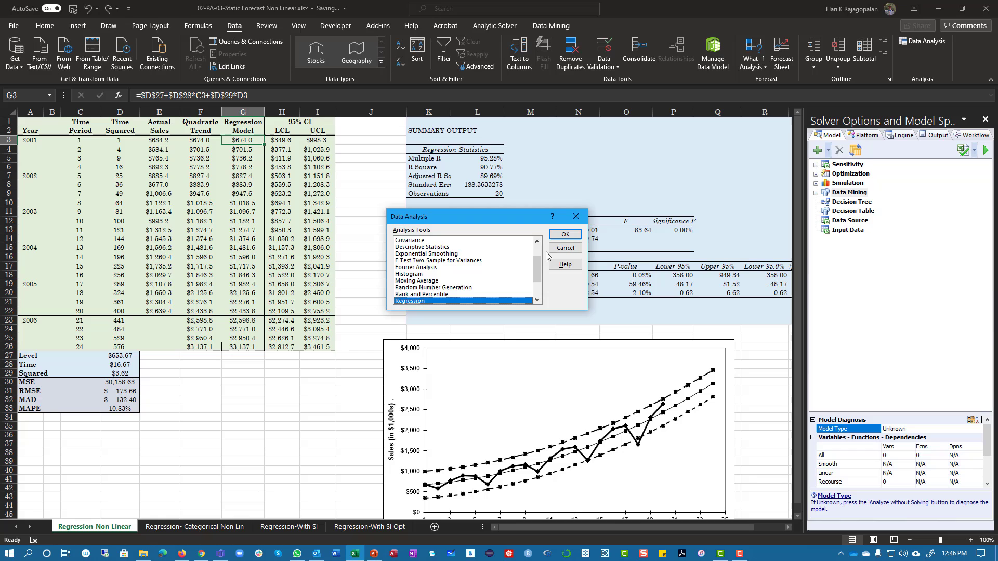
- Review the regression coefficients, the MSE formula in D30, the MAPE result and 95% confidence bounds
left_click_drag(426, 275, 427, 287)
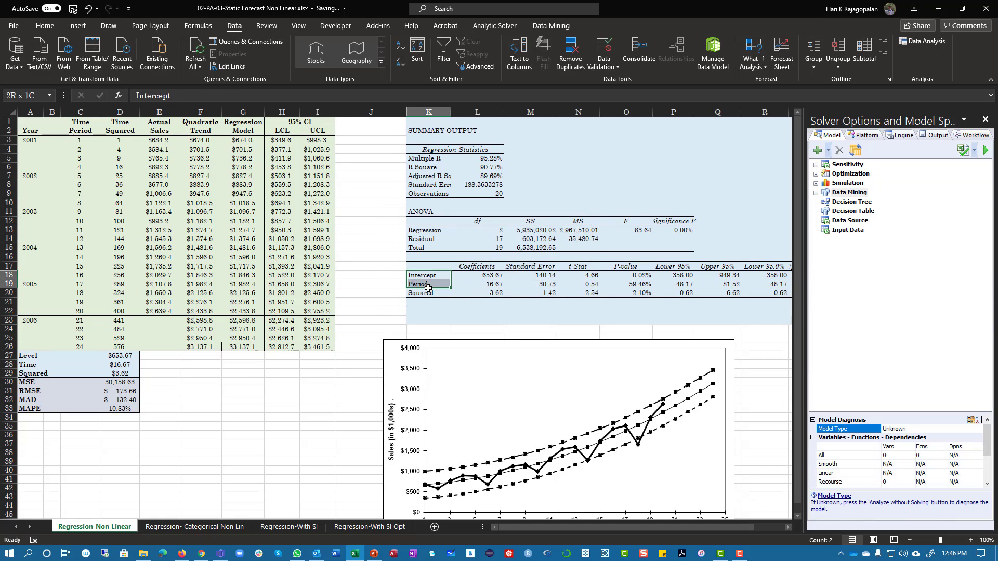
left_click(422, 285)
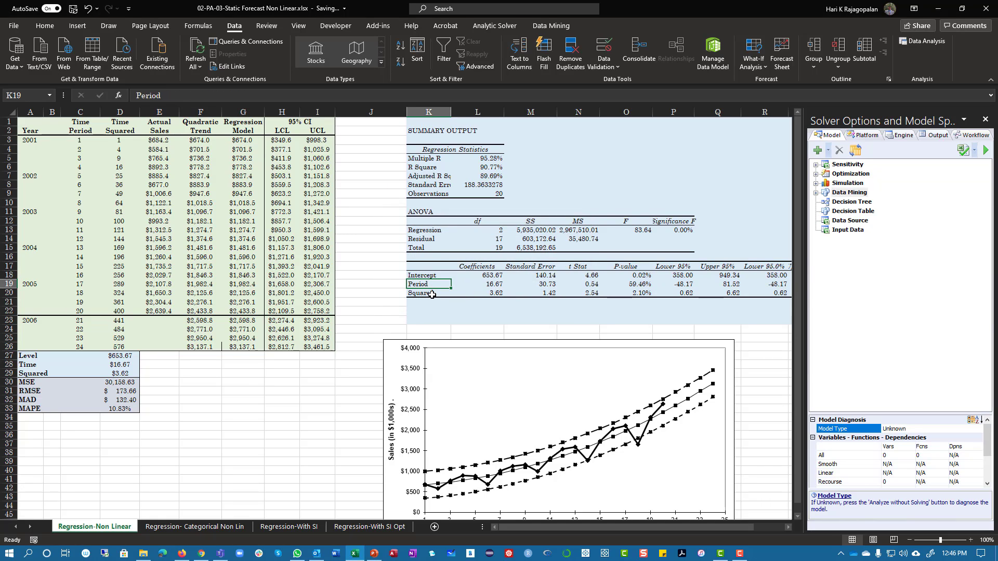
left_click_drag(29, 356, 117, 373)
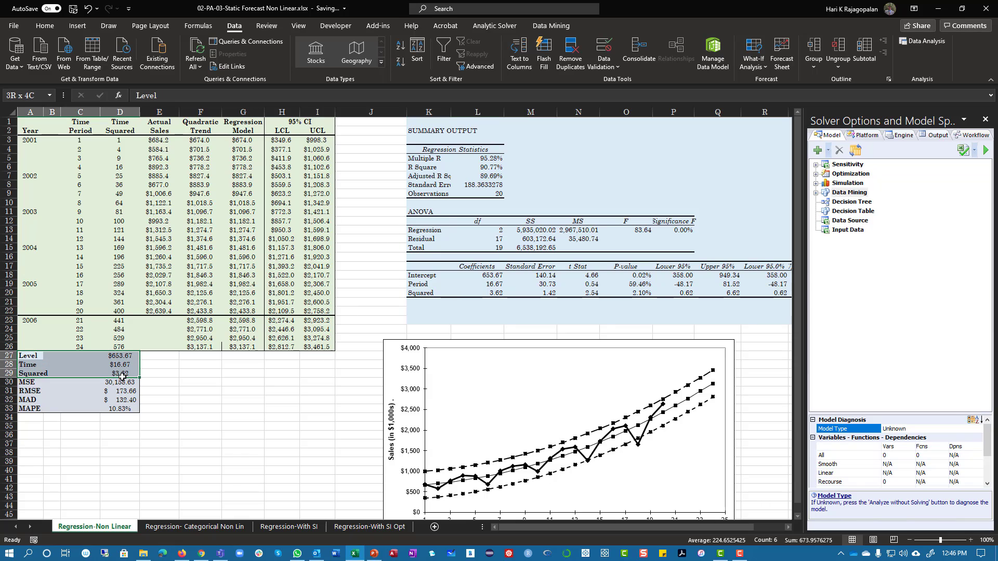
left_click(124, 382)
double_click(128, 382)
key("Escape")
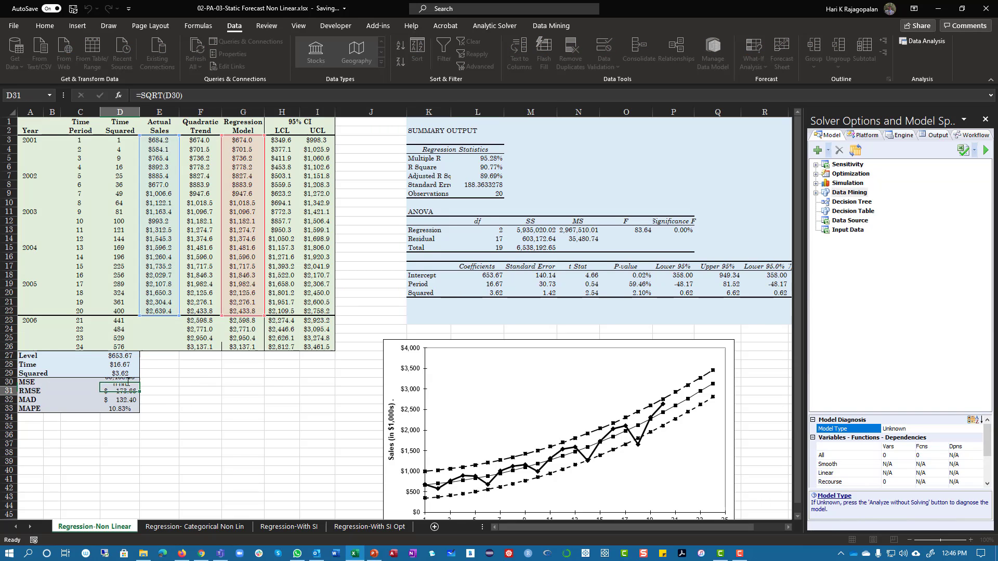
left_click(117, 407)
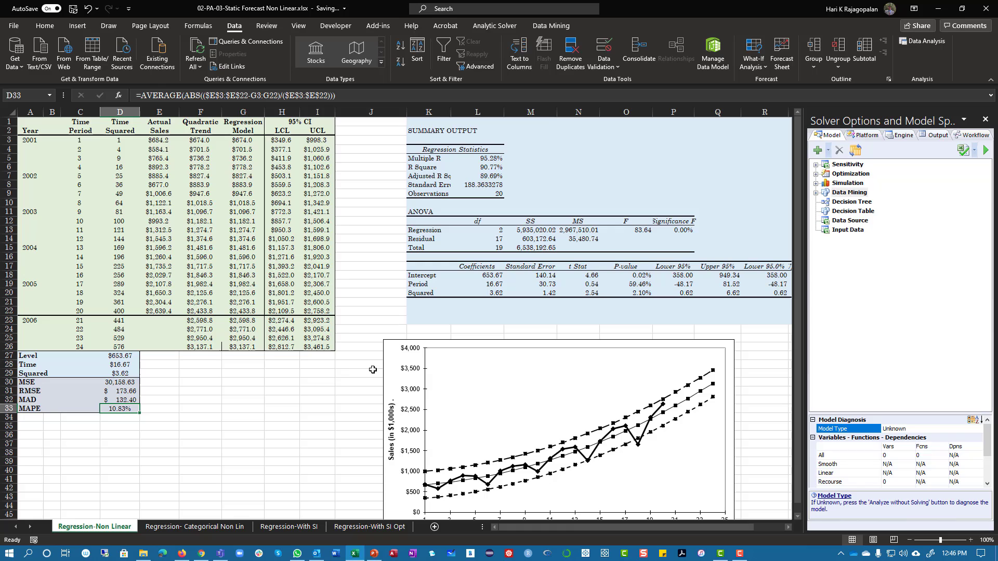
left_click_drag(303, 123, 297, 348)
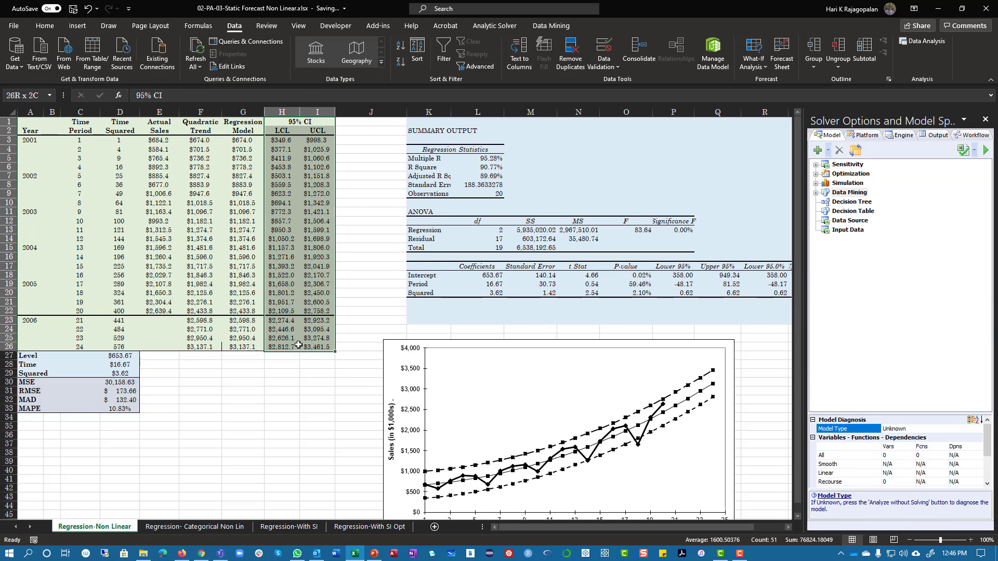
left_click(290, 434)
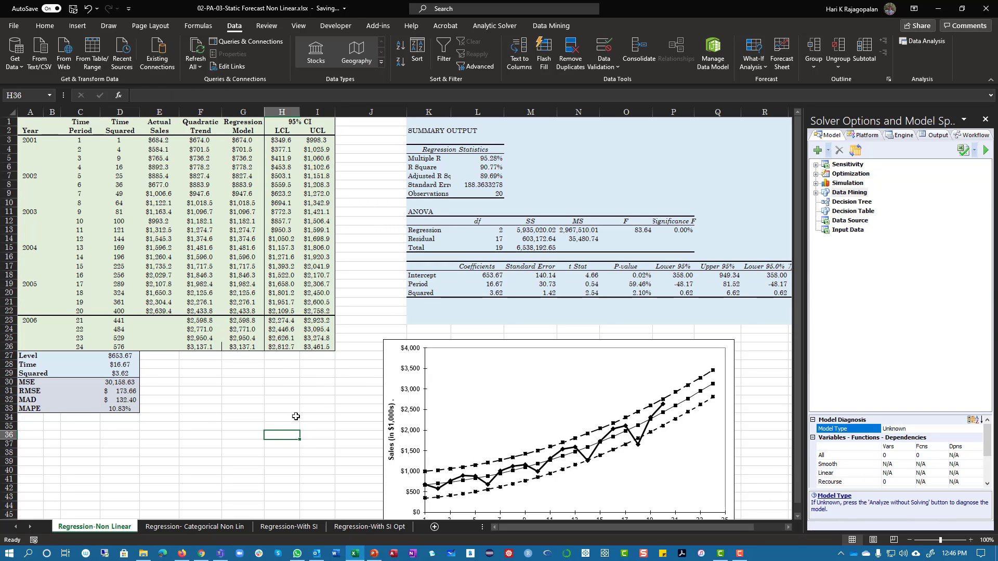
- Select Time Period C2:C26 together with Actual Sales E2:E26 for charting
left_click_drag(158, 123, 158, 347)
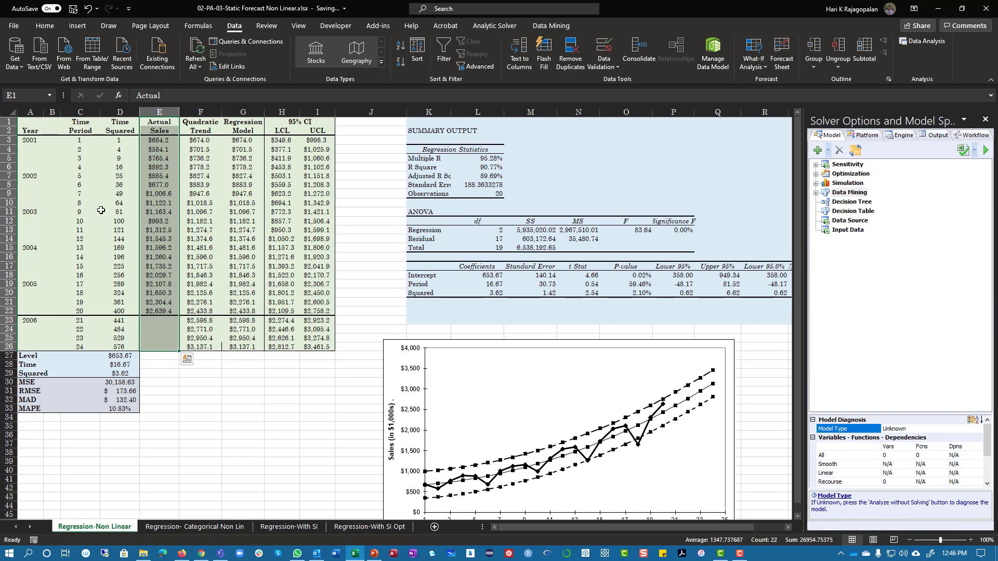
left_click(92, 131)
left_click_drag(92, 130, 80, 347)
left_click_drag(163, 134, 158, 347)
- Insert a Scatter with Smooth Lines and Markers chart, move it down-left, and add a Sales trendline
left_click(77, 26)
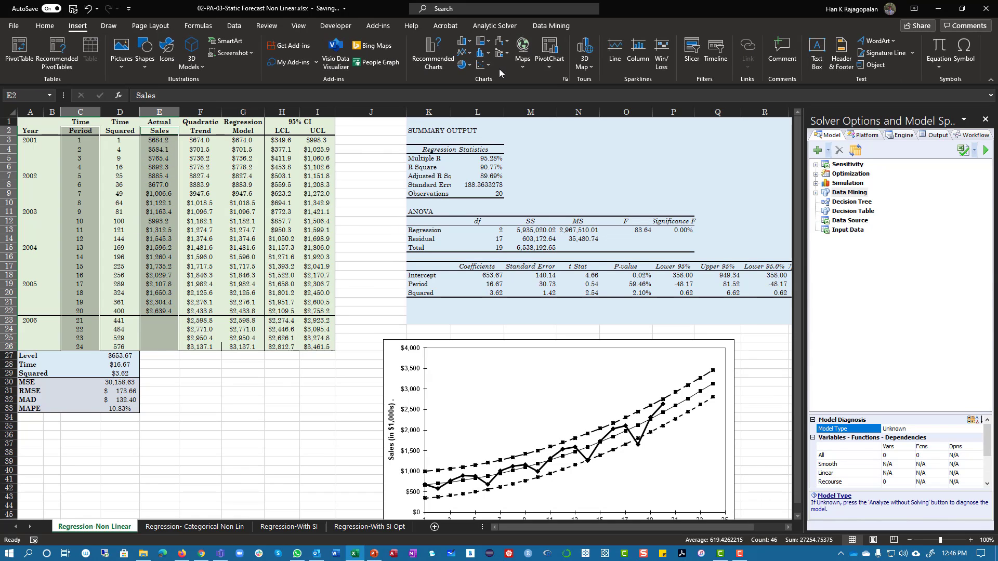
left_click(484, 65)
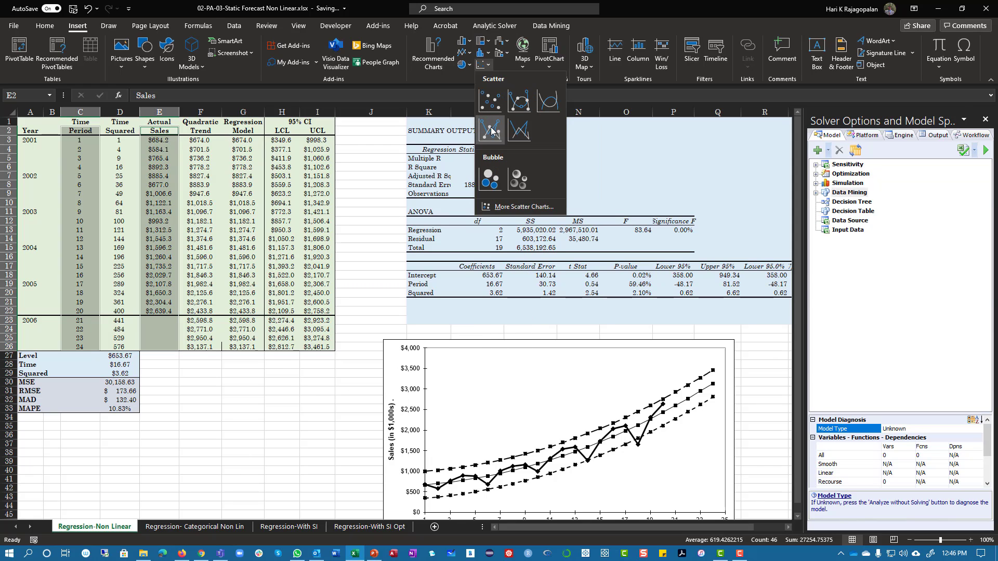
left_click(521, 99)
left_click_drag(374, 263, 255, 327)
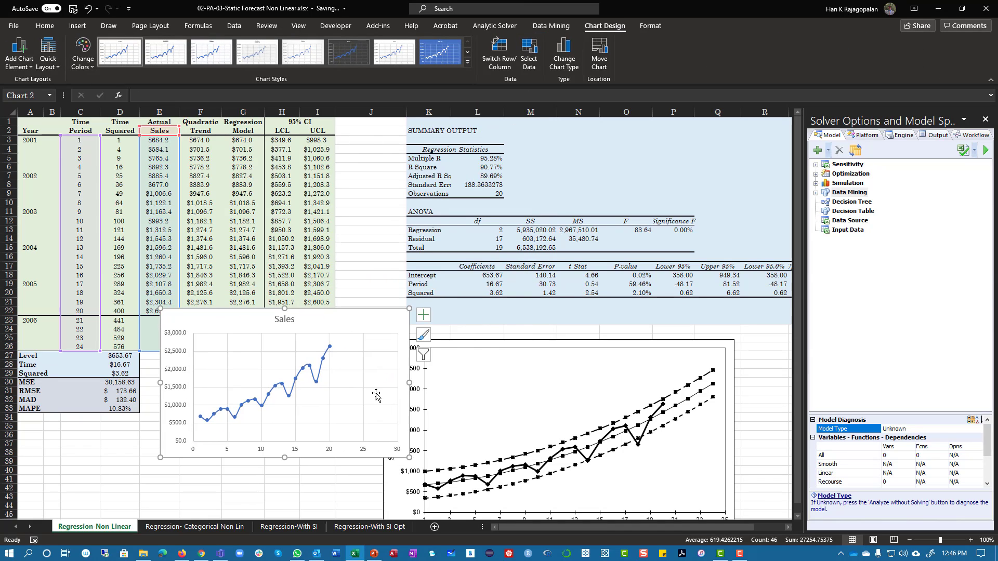
left_click(275, 505)
right_click(231, 418)
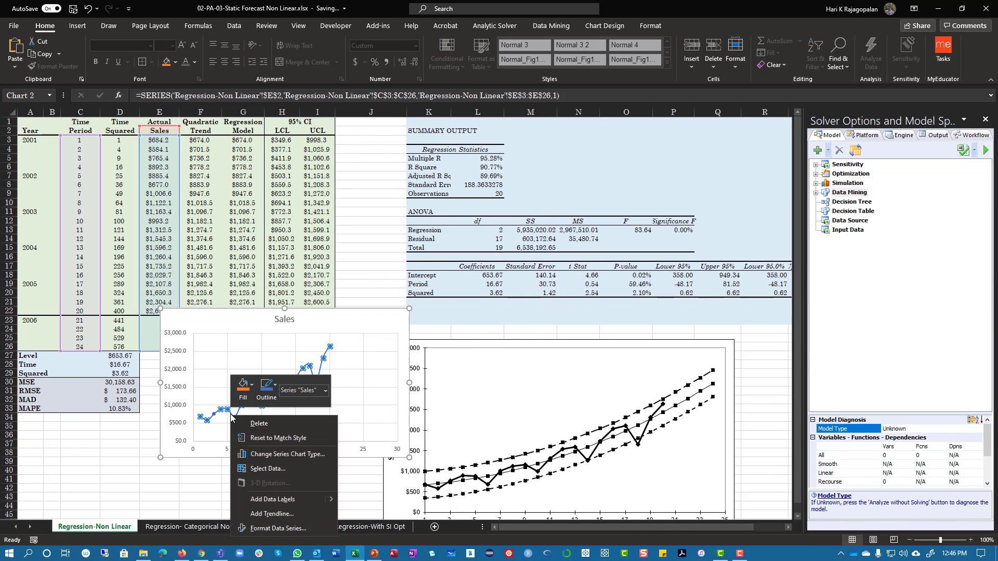
left_click(229, 414)
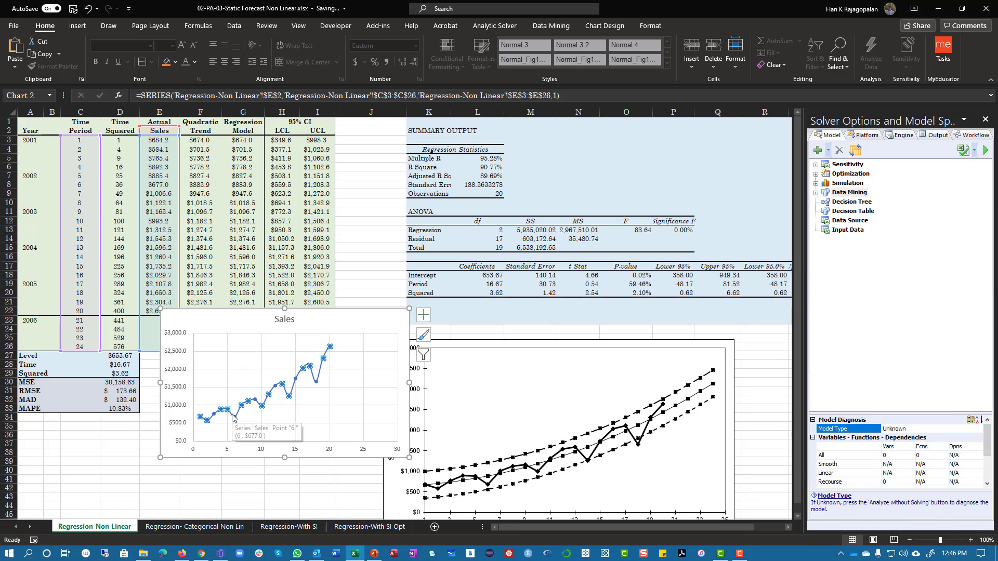
right_click(232, 417)
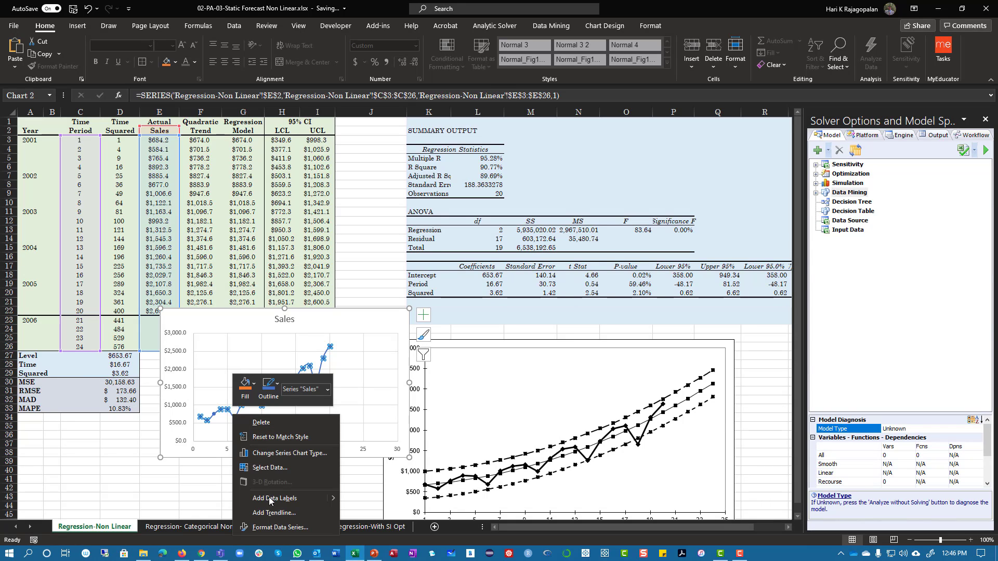
left_click(277, 511)
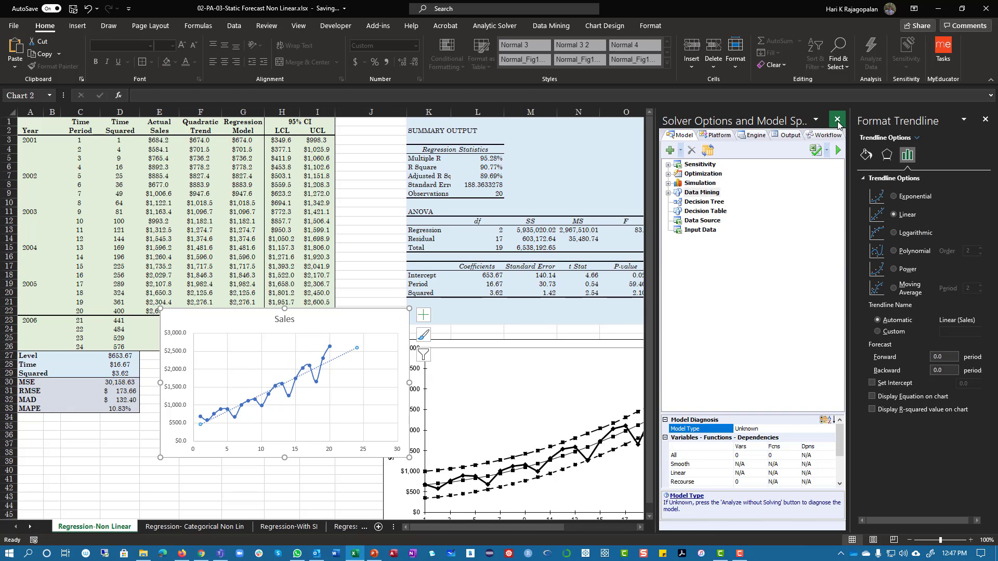
- Close the Solver pane, display the trendline equation and R-squared, and move that label left
left_click(840, 120)
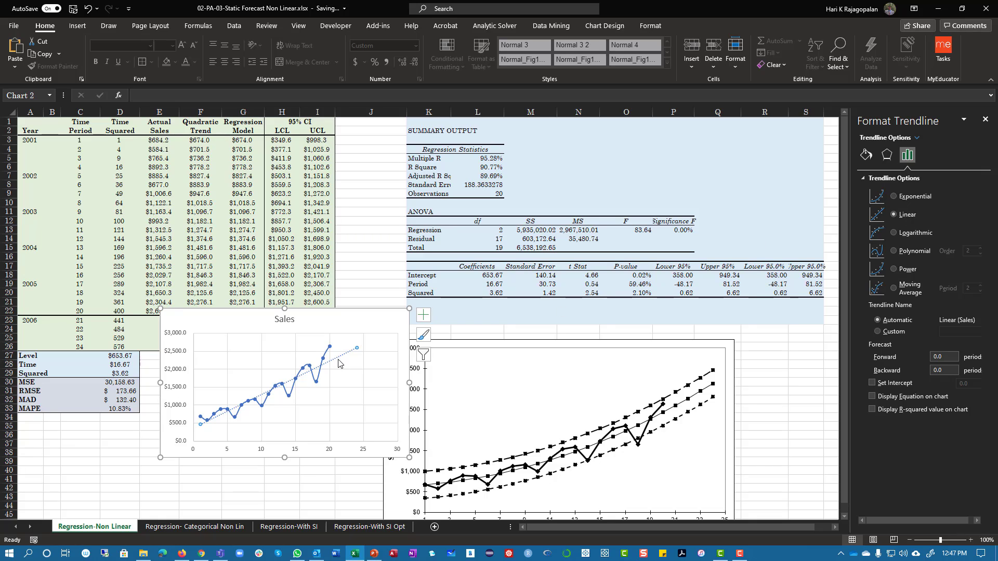
left_click(901, 412)
left_click(903, 396)
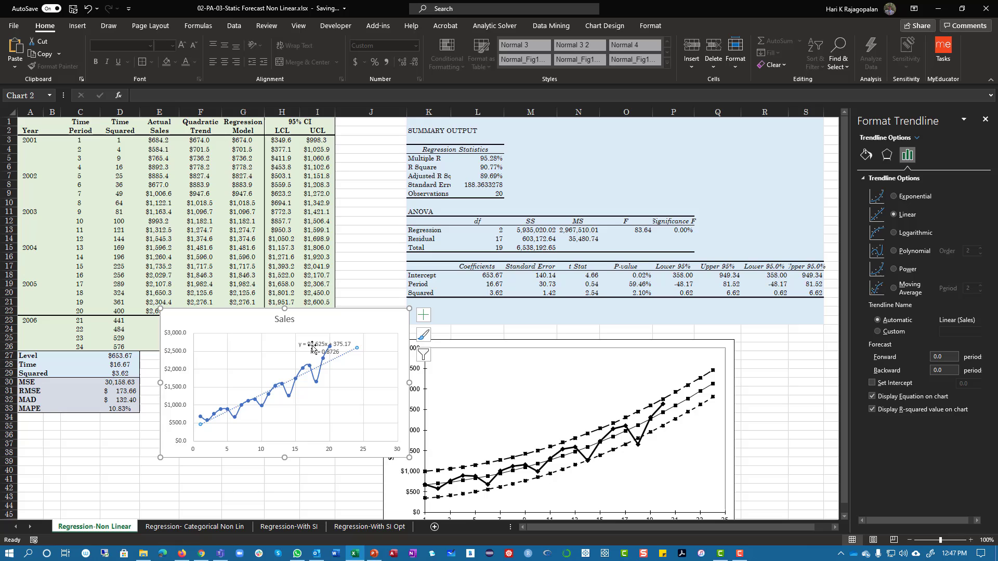
left_click(318, 345)
left_click_drag(315, 339, 251, 332)
left_click(343, 358)
right_click(348, 358)
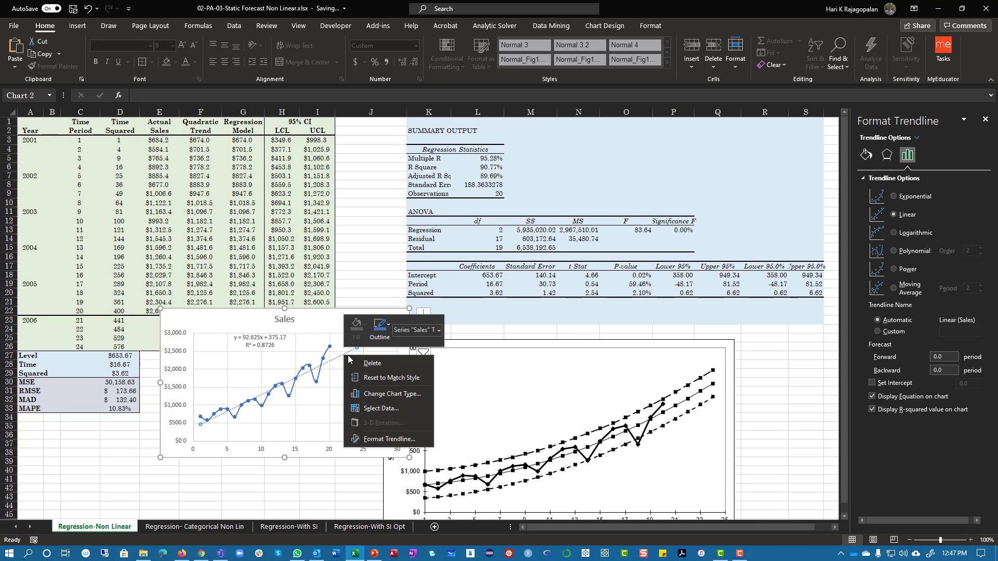
key("Escape")
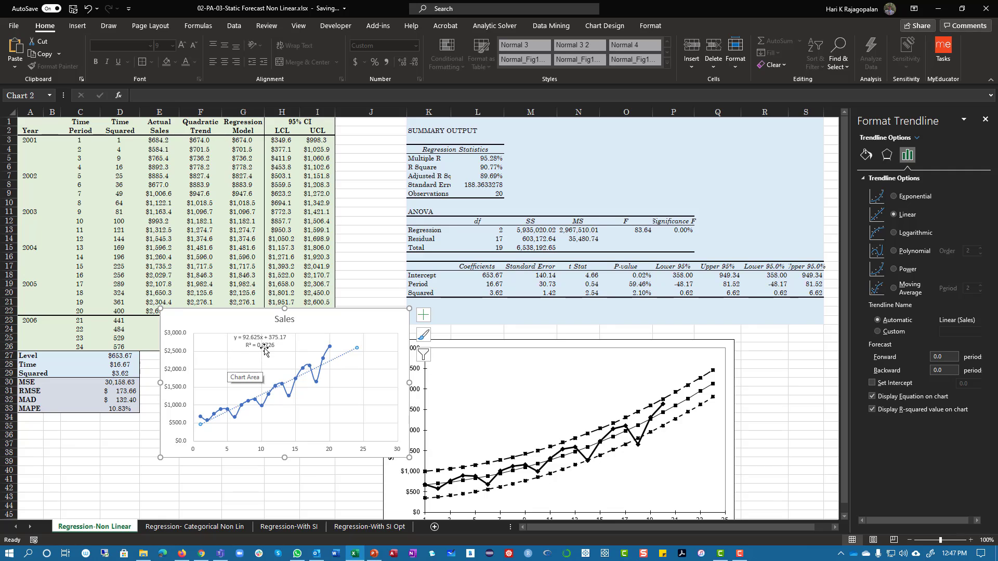
- Try exponential, logarithmic, polynomial orders 2–4, power and moving-average trendlines, then settle on linear
left_click(911, 198)
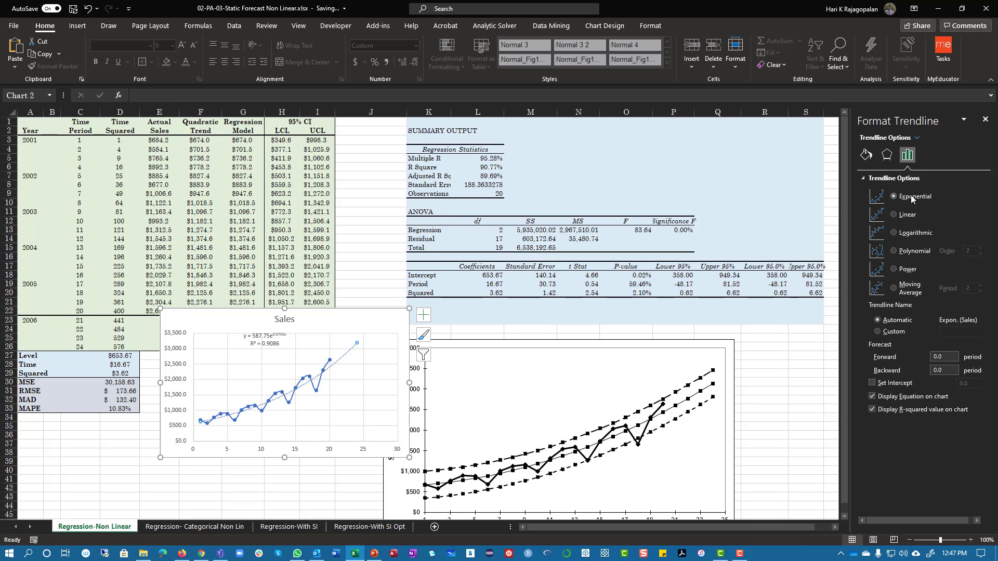
left_click(910, 233)
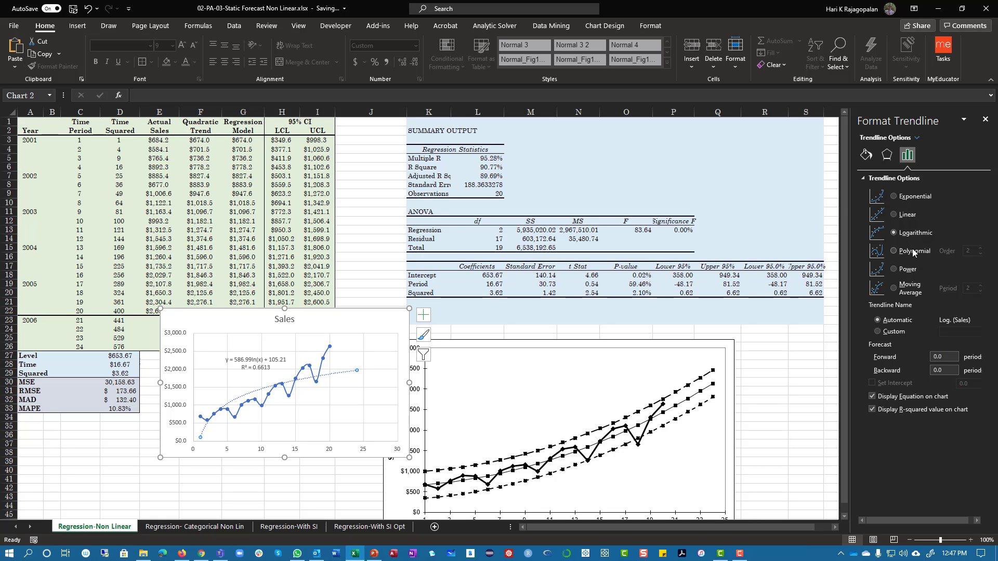
left_click(913, 251)
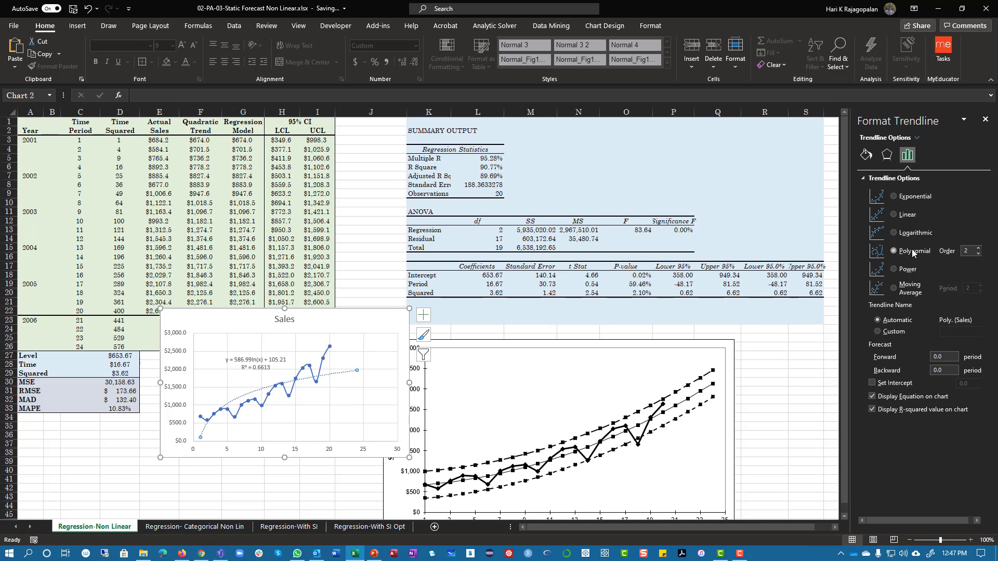
left_click(979, 249)
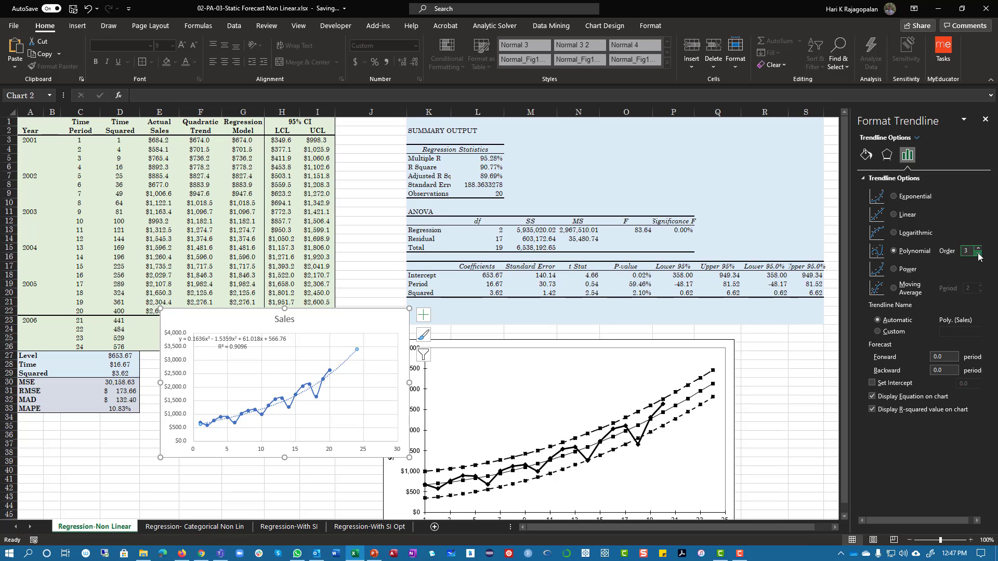
left_click(978, 249)
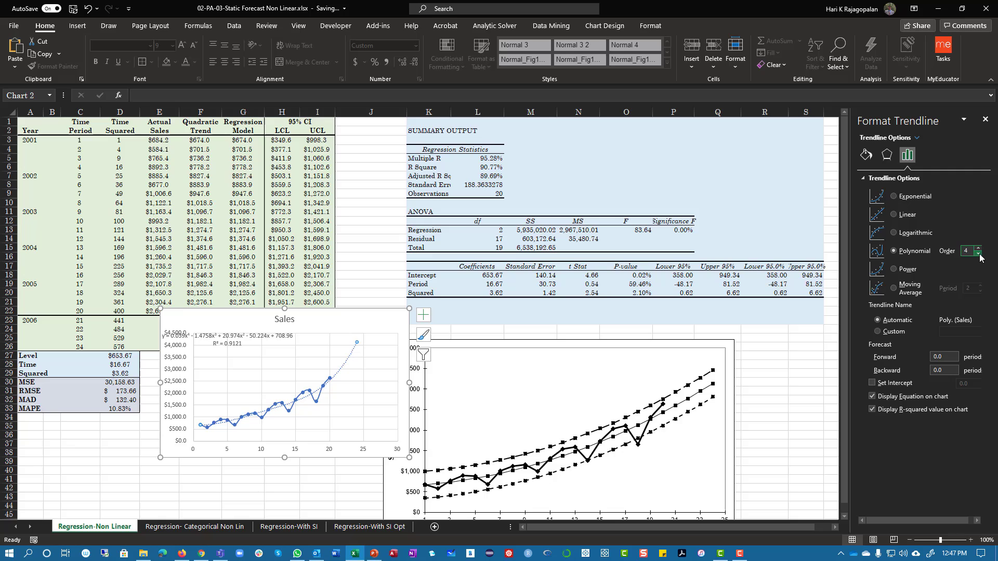
left_click(979, 255)
left_click(979, 255)
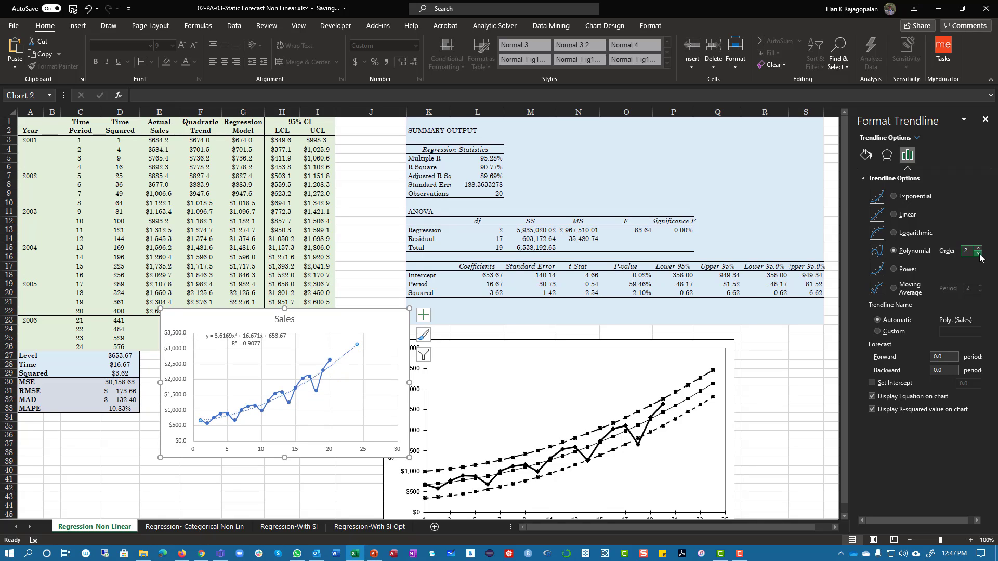
left_click(915, 270)
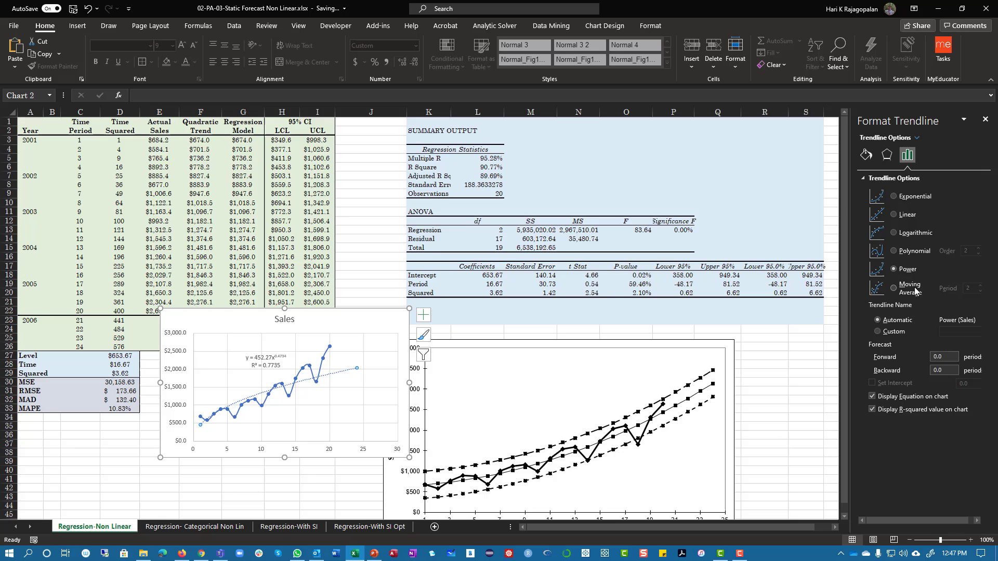
left_click(907, 289)
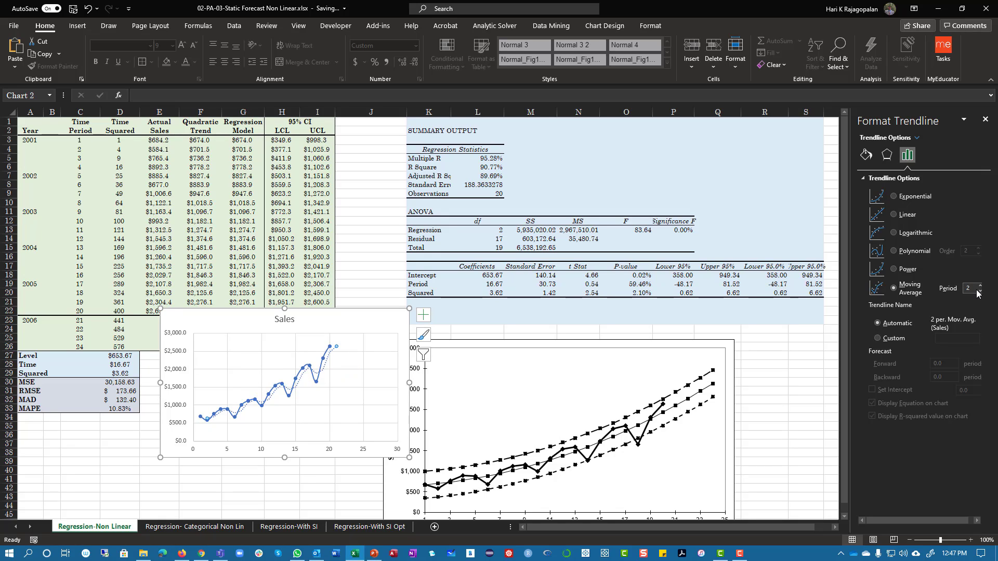
left_click(908, 215)
left_click(910, 252)
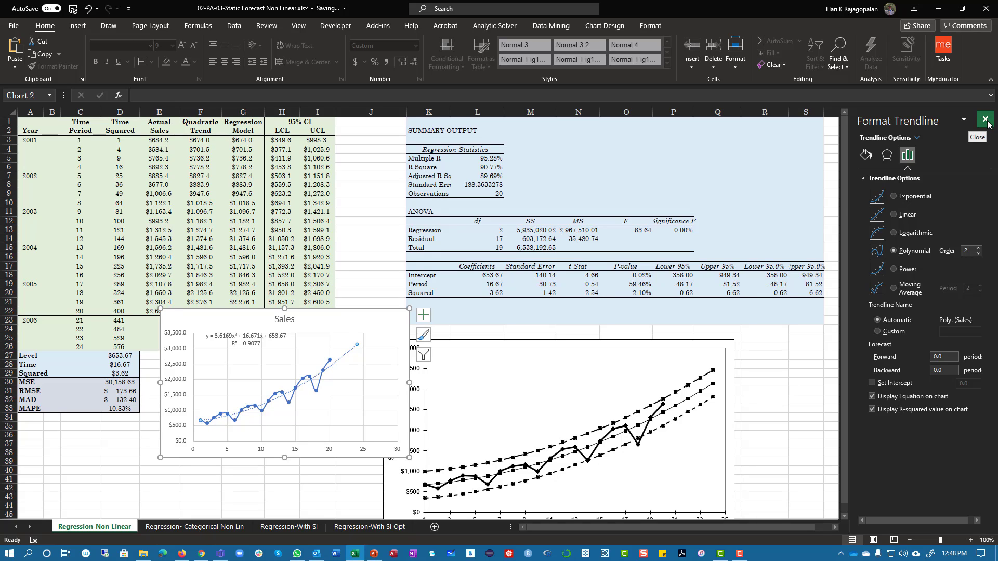
left_click(908, 215)
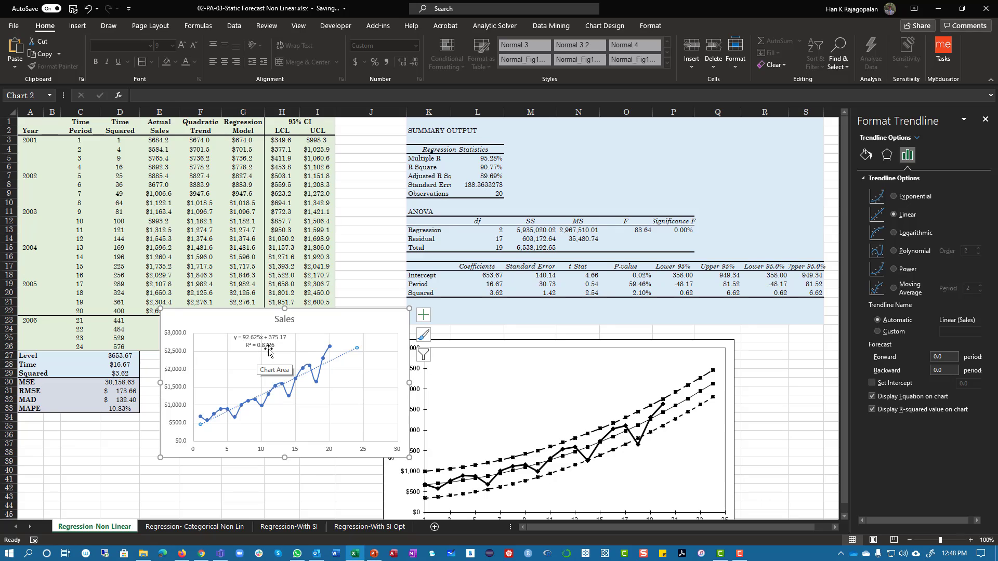
left_click_drag(484, 178, 425, 178)
- Highlight the Adjusted R Square row K7:M7 and delete the temporary Sales chart
left_click(491, 176)
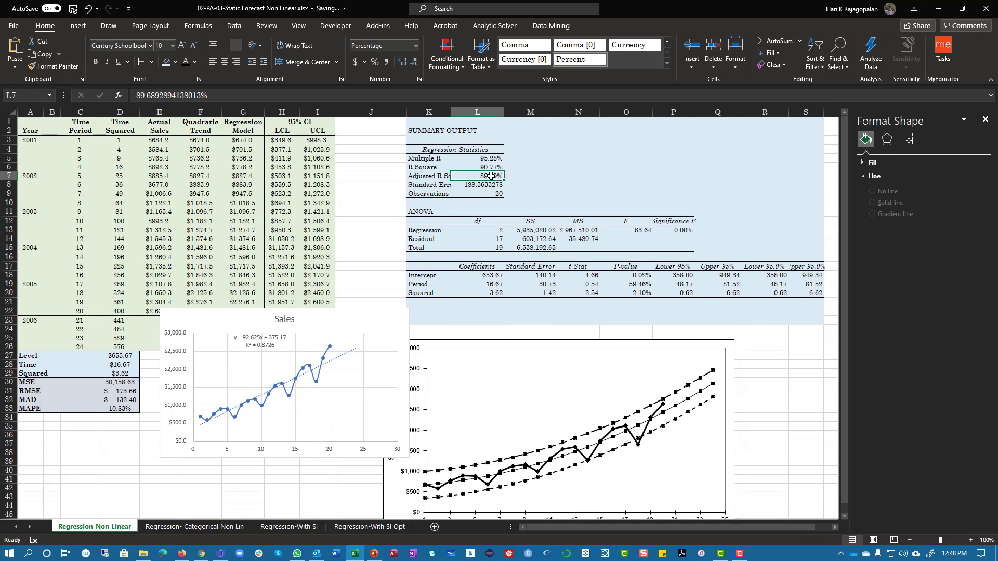
left_click_drag(425, 178, 523, 173)
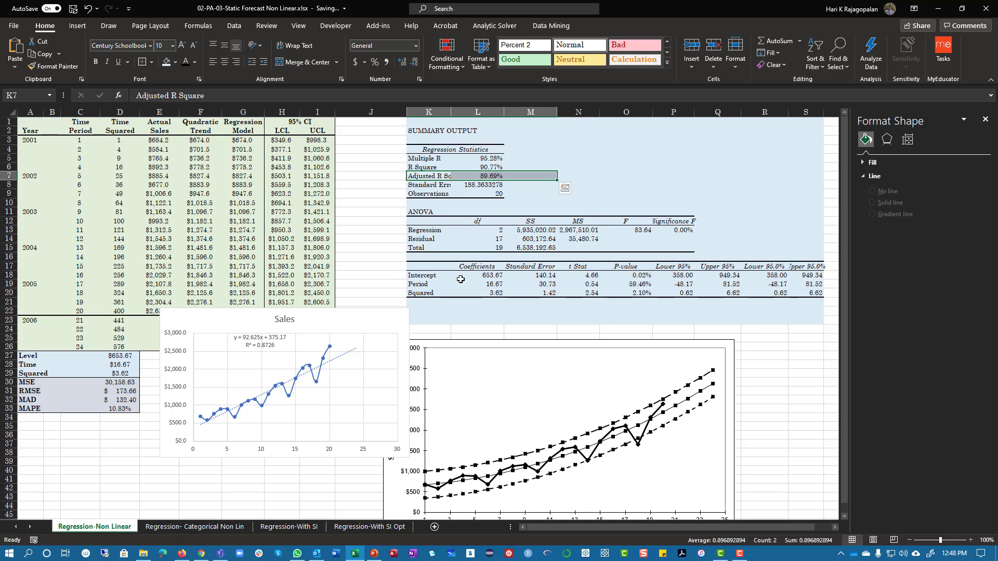
left_click(362, 316)
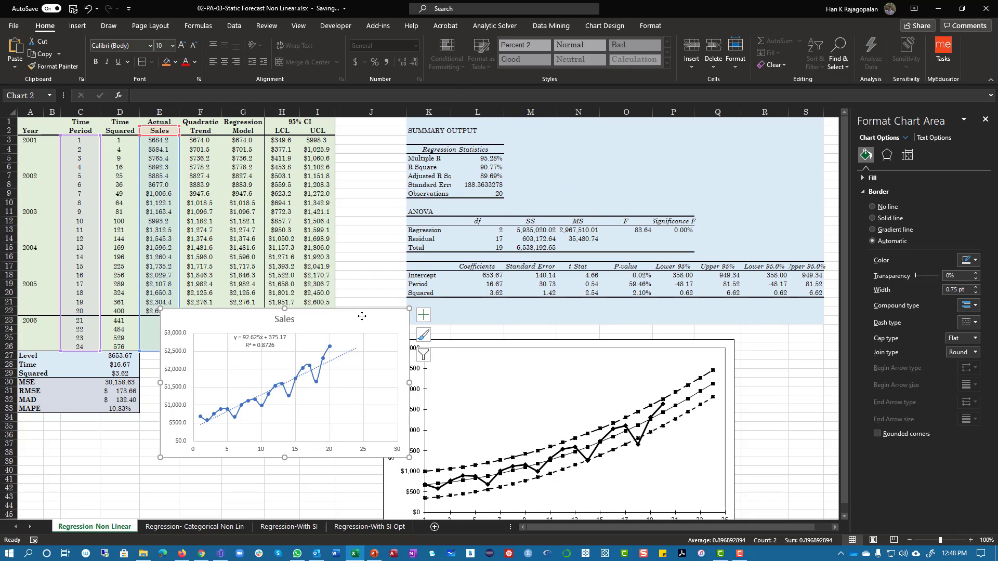
key("Delete")
- Inspect the forecast chart's Actual Sales and Regression Model lines, then open Regression- Categorical Non Lin
left_click_drag(189, 475, 172, 470)
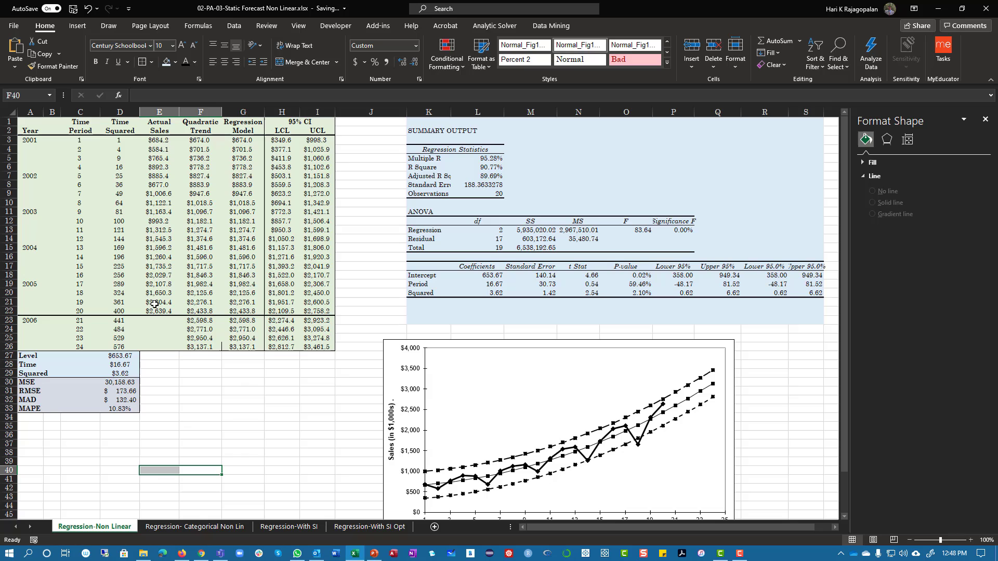
left_click(457, 485)
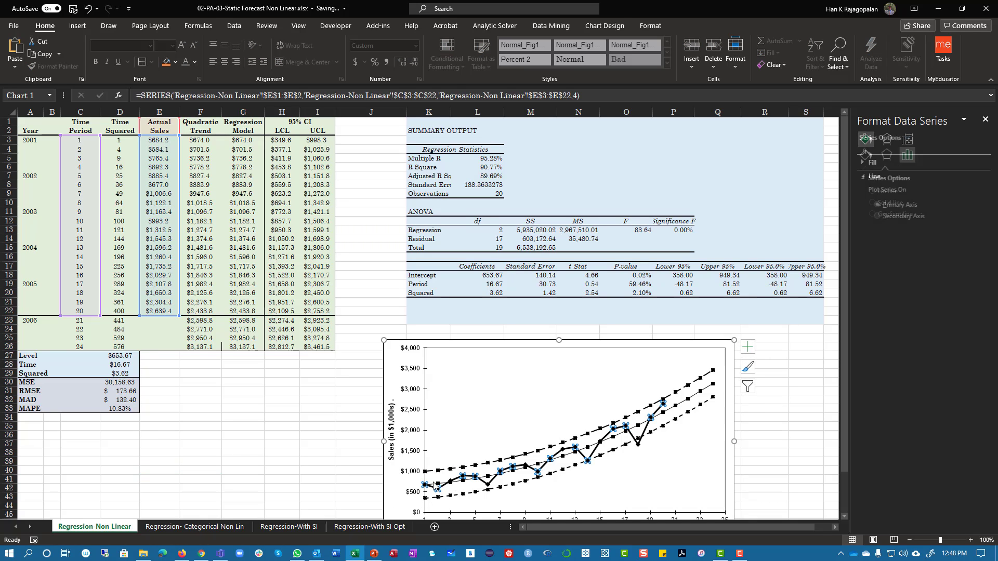
left_click(692, 398)
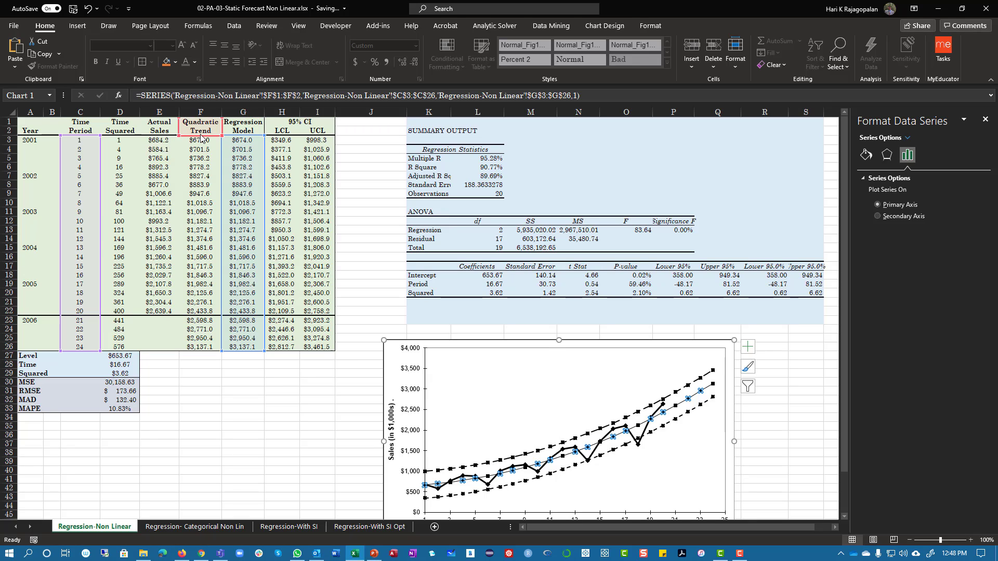
left_click(200, 426)
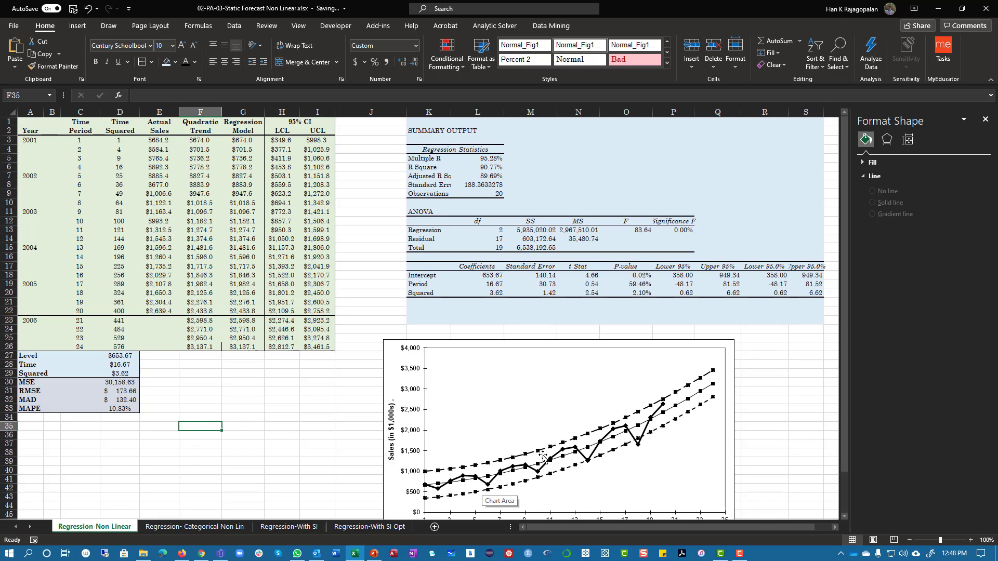
left_click(283, 462)
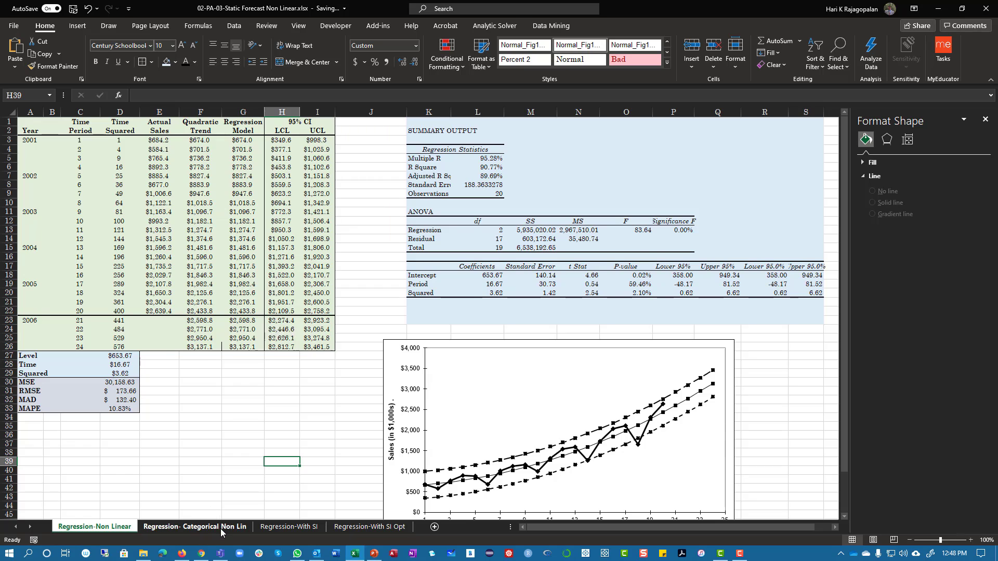
left_click(195, 526)
left_click_drag(109, 129, 107, 223)
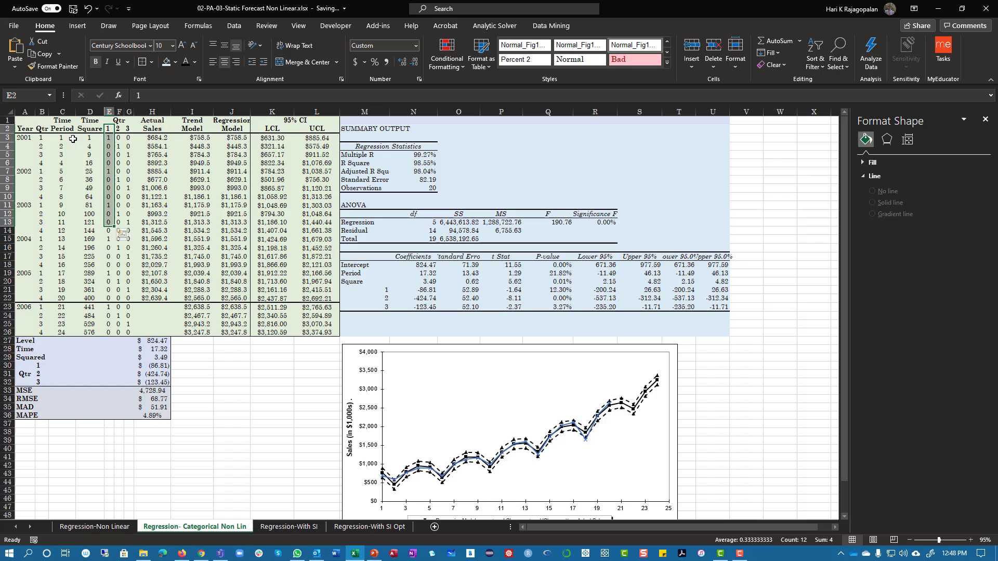
left_click(57, 129)
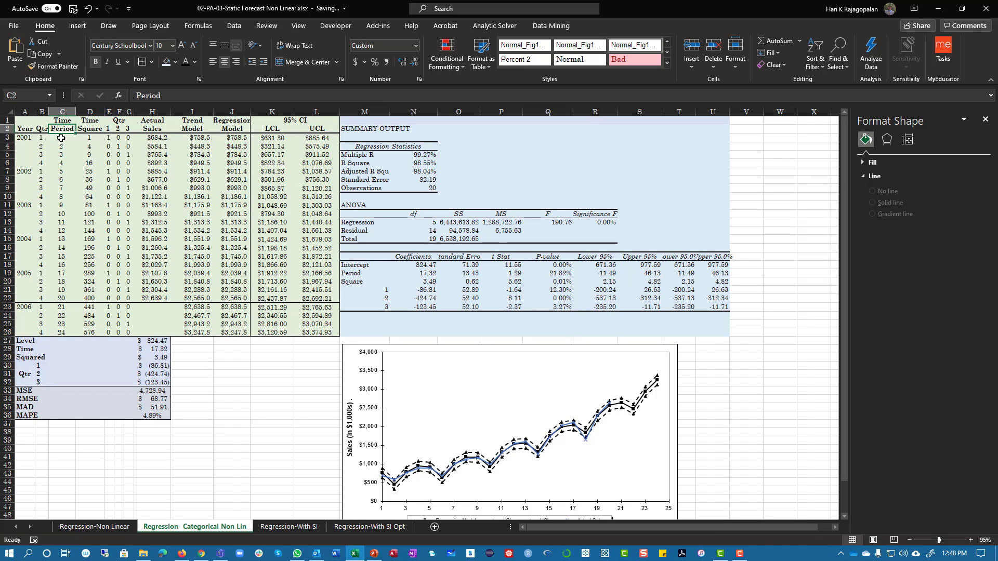
left_click_drag(60, 136, 125, 137)
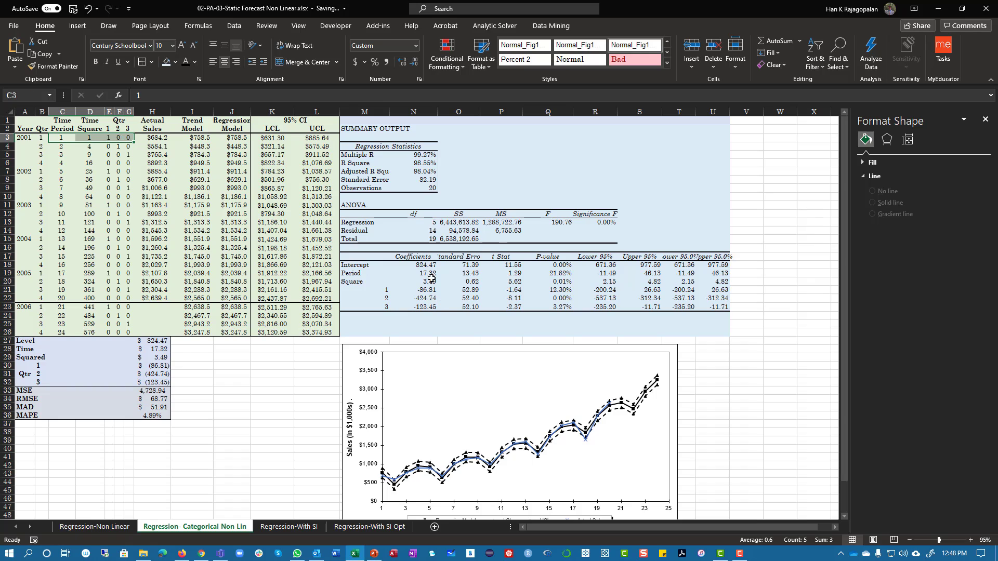
left_click_drag(430, 263, 430, 307)
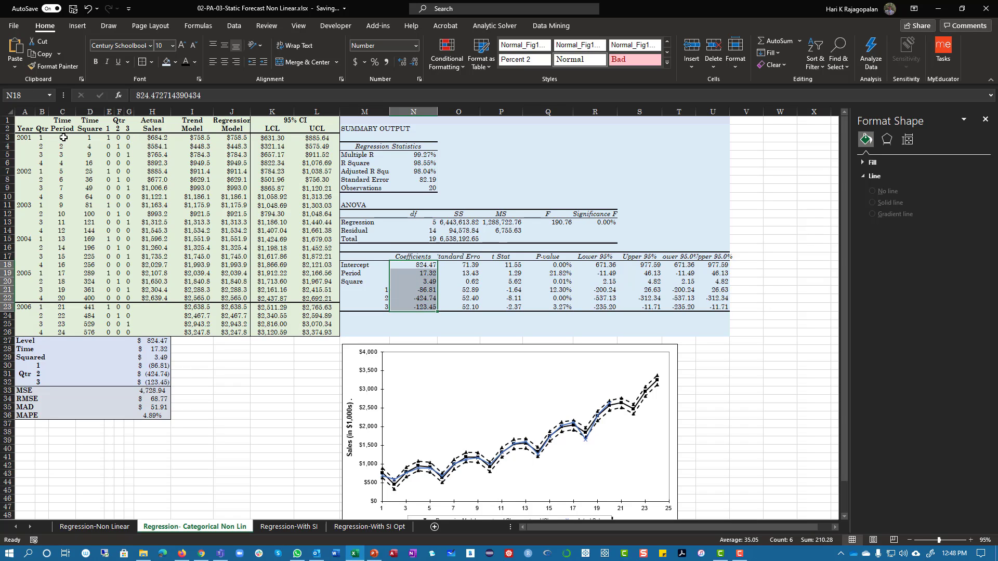
left_click_drag(63, 137, 127, 299)
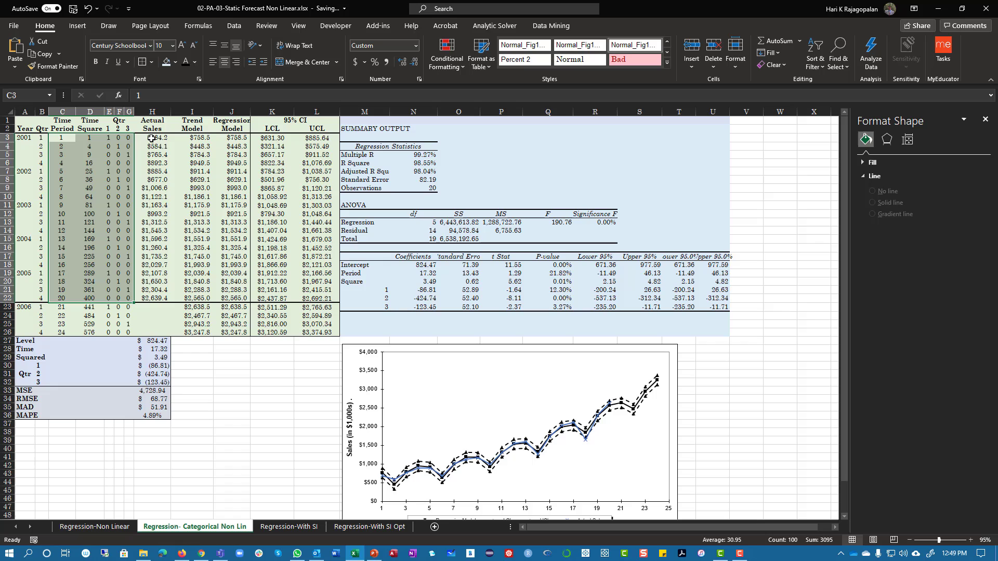
left_click_drag(150, 139, 152, 299)
left_click(365, 265)
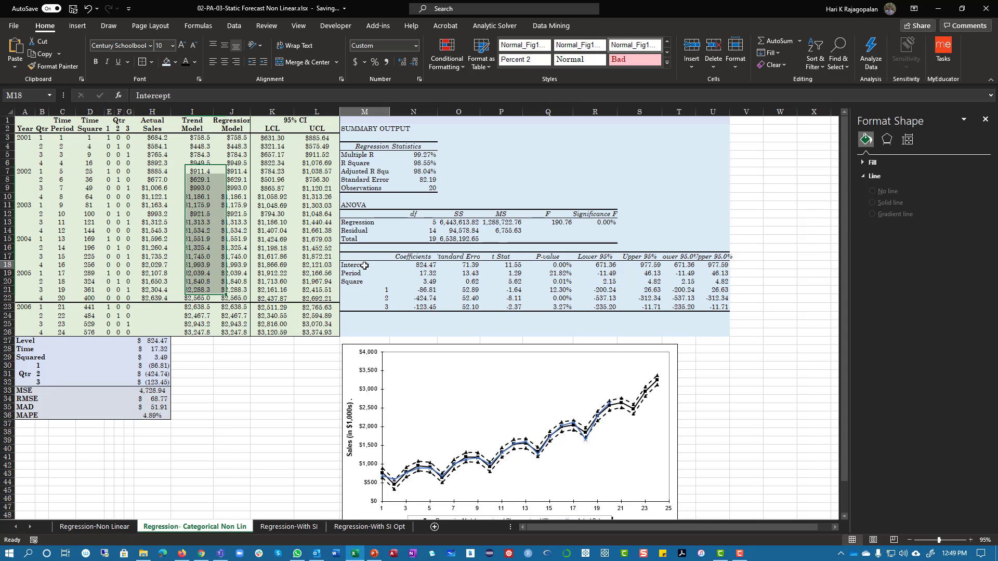
left_click_drag(365, 266, 425, 309)
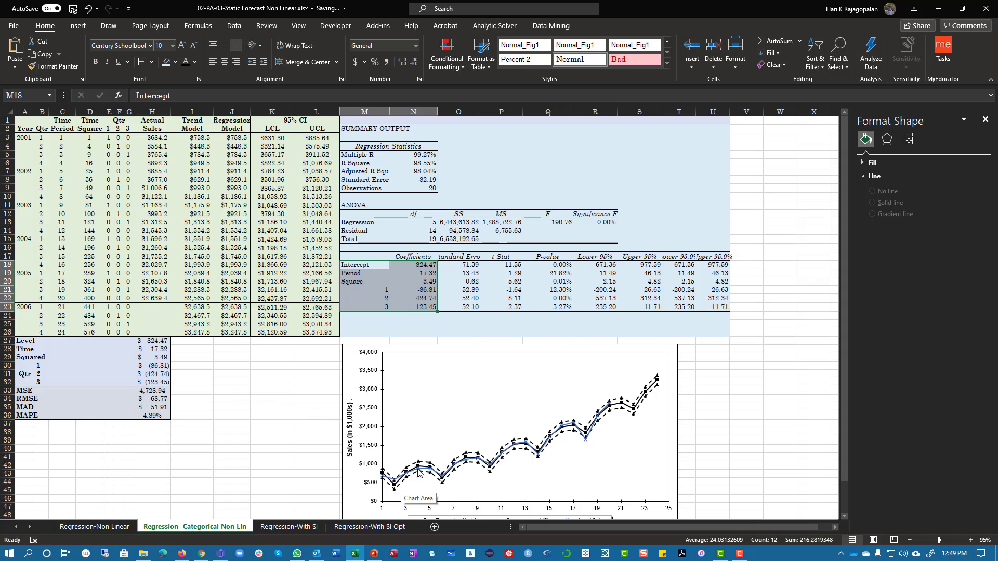
left_click(568, 436)
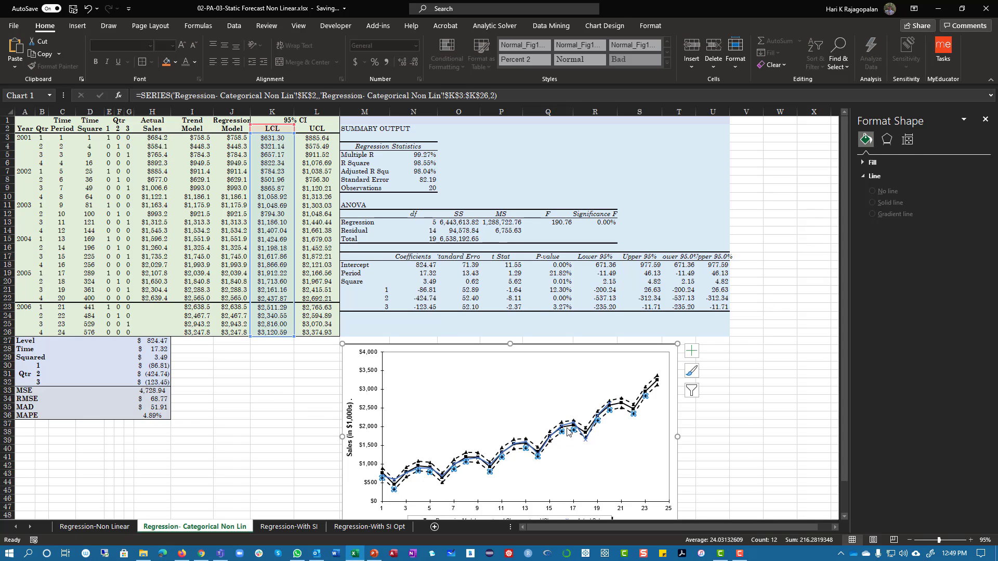
left_click(288, 441)
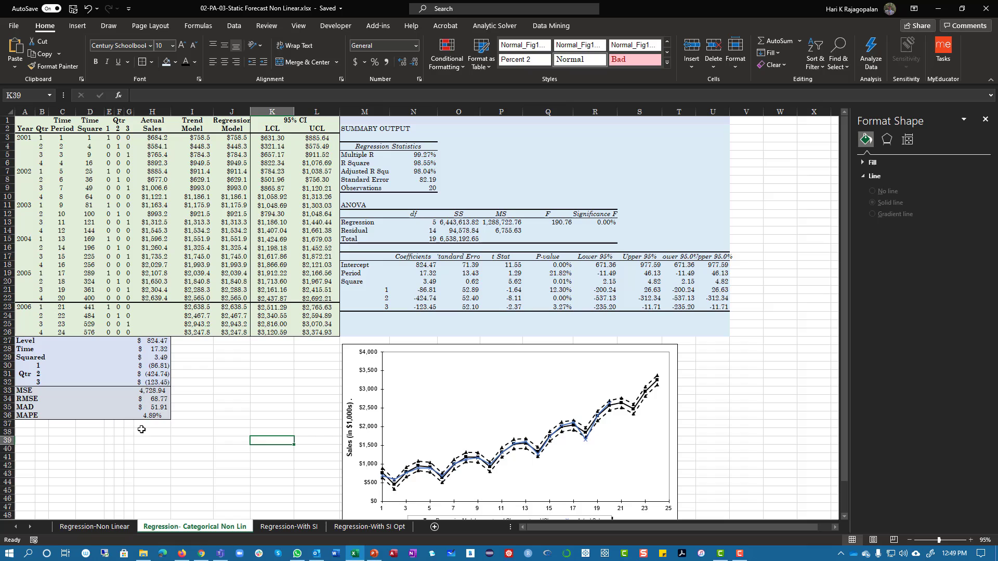
left_click(156, 408)
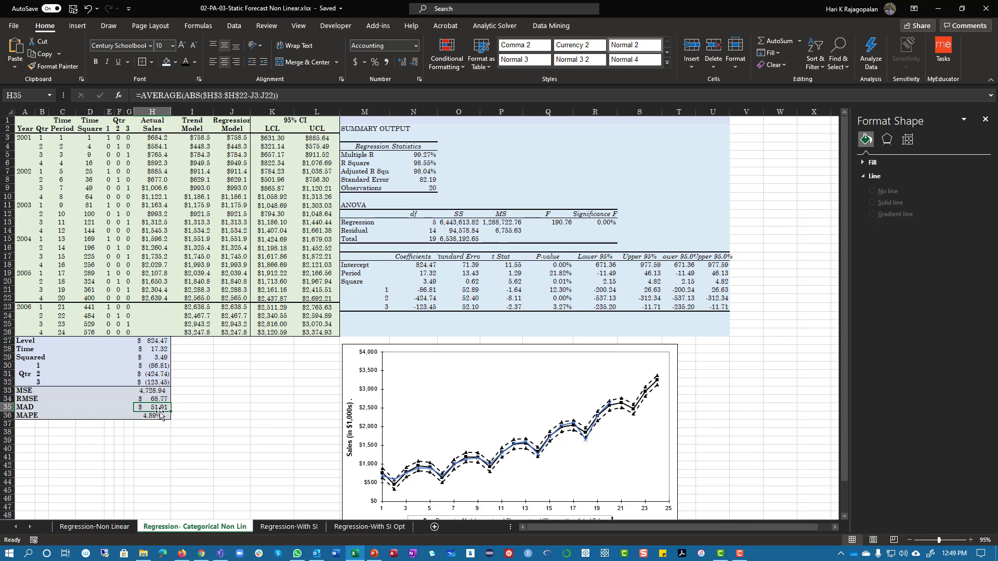
left_click(229, 415)
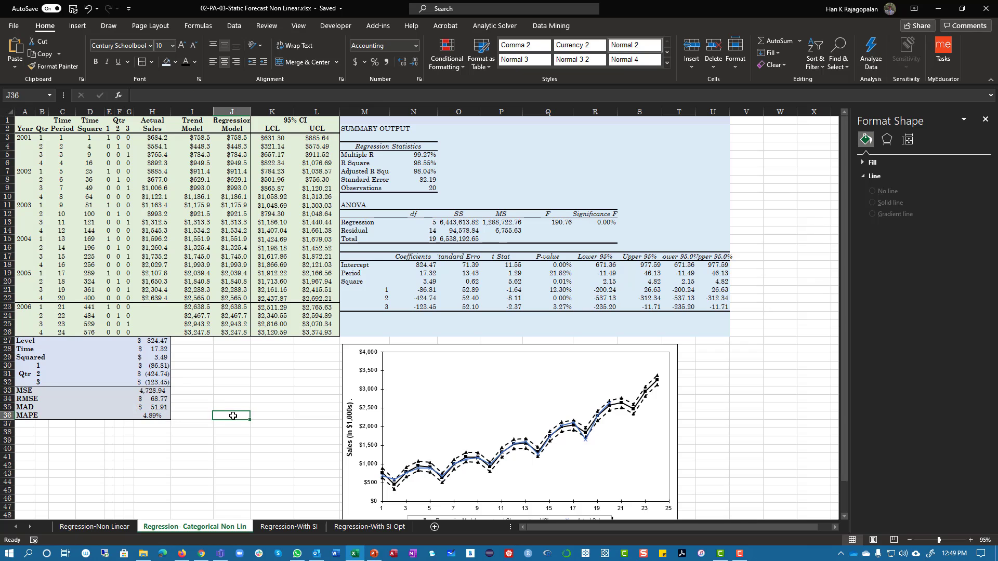
- On the Regression-With SI sheet, highlight the Actual Sales, Time Period and squared-period columns
left_click(289, 527)
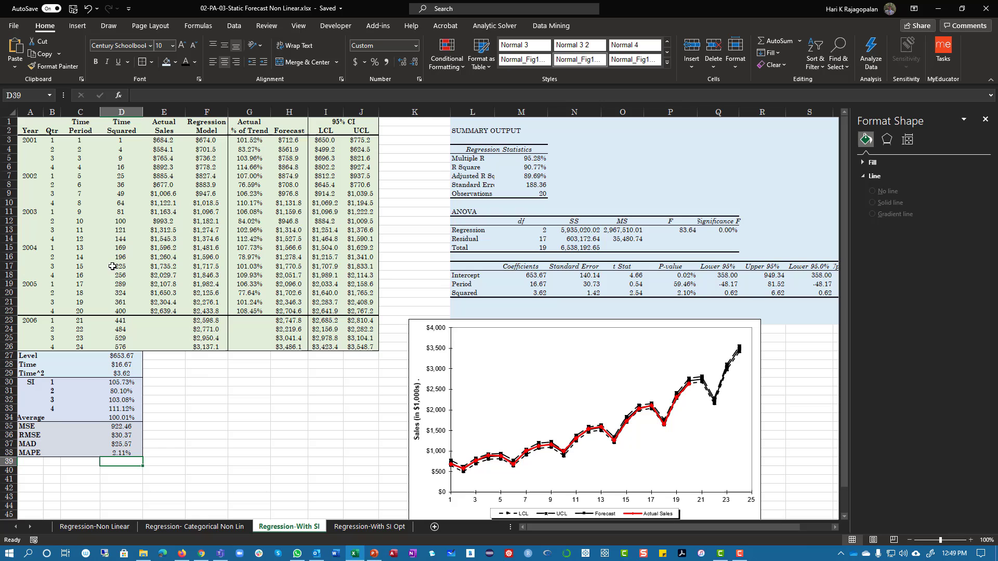
left_click(162, 138)
left_click_drag(162, 136, 165, 303)
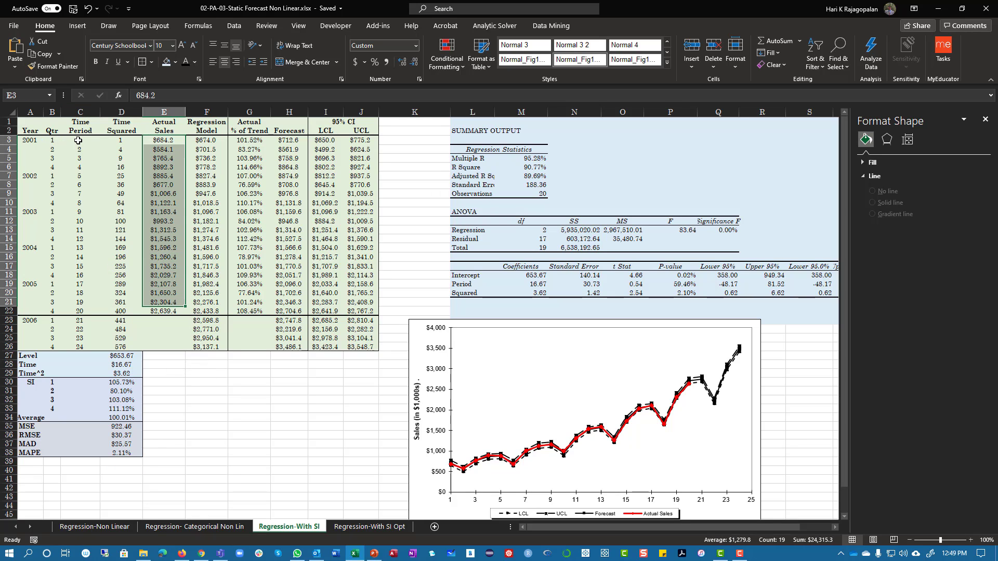
left_click_drag(78, 140, 153, 312)
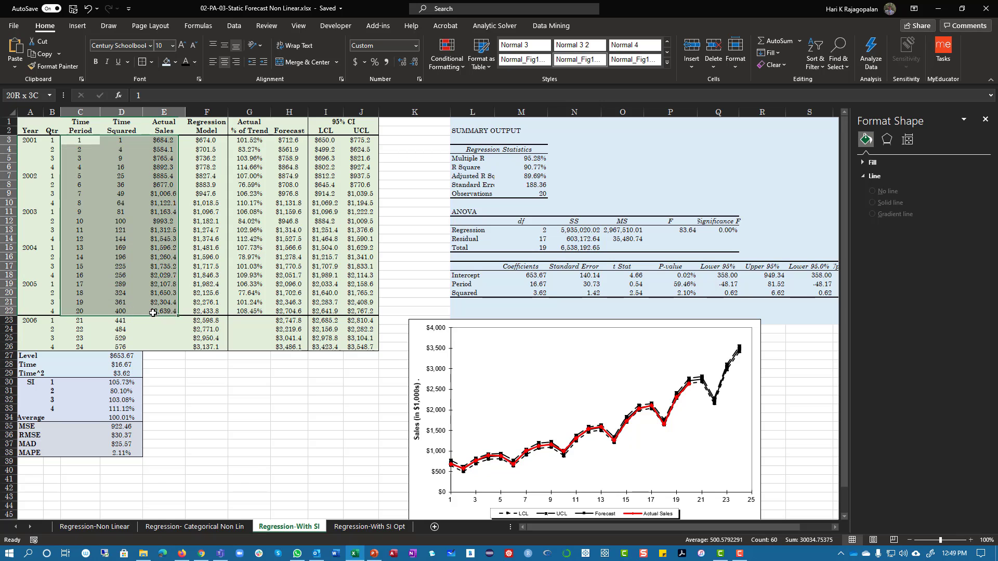
- Review the F3 Regression Model, G3 % of Trend and H3 Forecast formulas plus the four seasonal indices
left_click(200, 138)
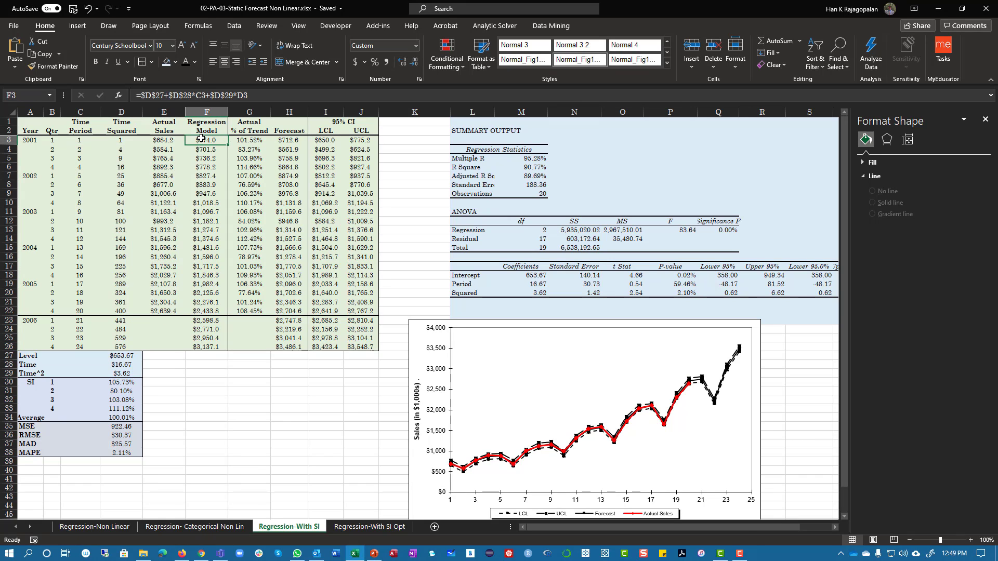
key("shift+Down")
key("shift+Down")
key("shift+Down")
key("shift+Down")
key("shift+Down")
key("shift+Down")
key("shift+Down")
key("shift+Down")
key("shift+Down")
key("shift+Down")
key("shift+Down")
key("shift+Down")
key("shift+Down")
key("shift+Down")
key("shift+Down")
key("shift+Down")
key("shift+Down")
key("shift+Down")
key("shift+Down")
key("shift+Down")
key("shift+Up")
key("shift+Up")
key("shift+Up")
key("shift+Up")
key("shift+Up")
key("shift+Up")
key("shift+Up")
key("shift+Up")
key("shift+Up")
key("shift+Up")
key("shift+Up")
key("shift+Up")
key("shift+Up")
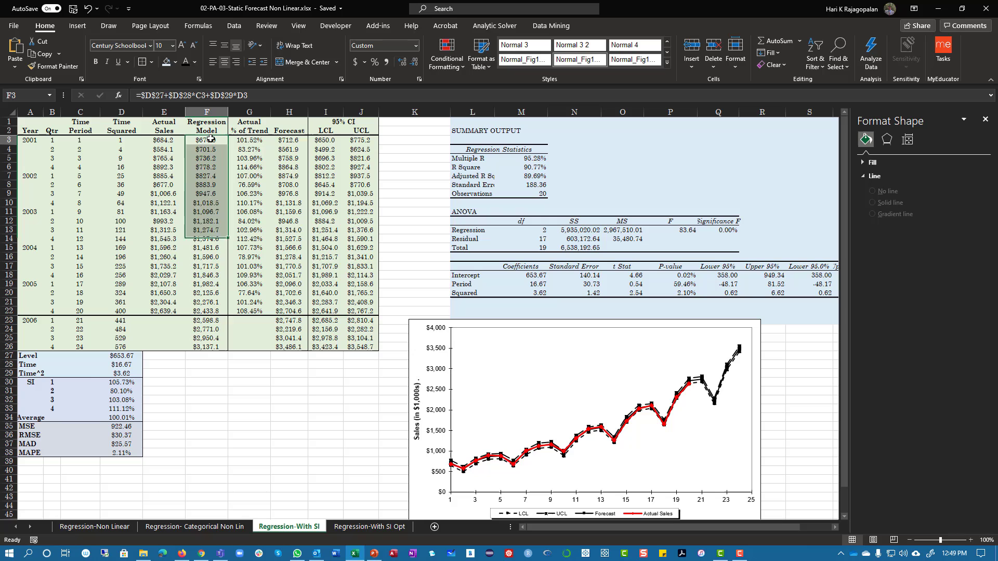
double_click(210, 139)
key("Tab")
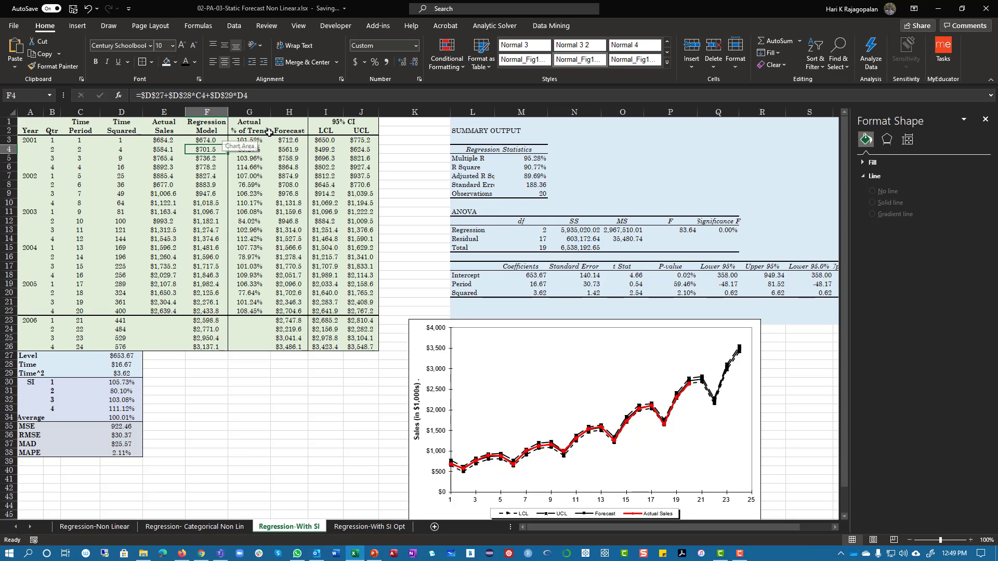
double_click(253, 141)
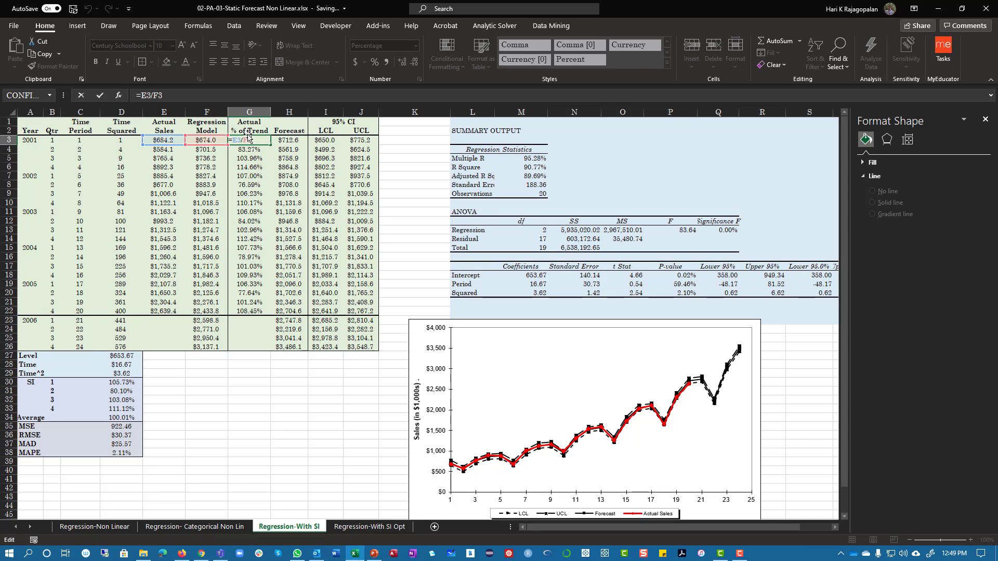
key("Return")
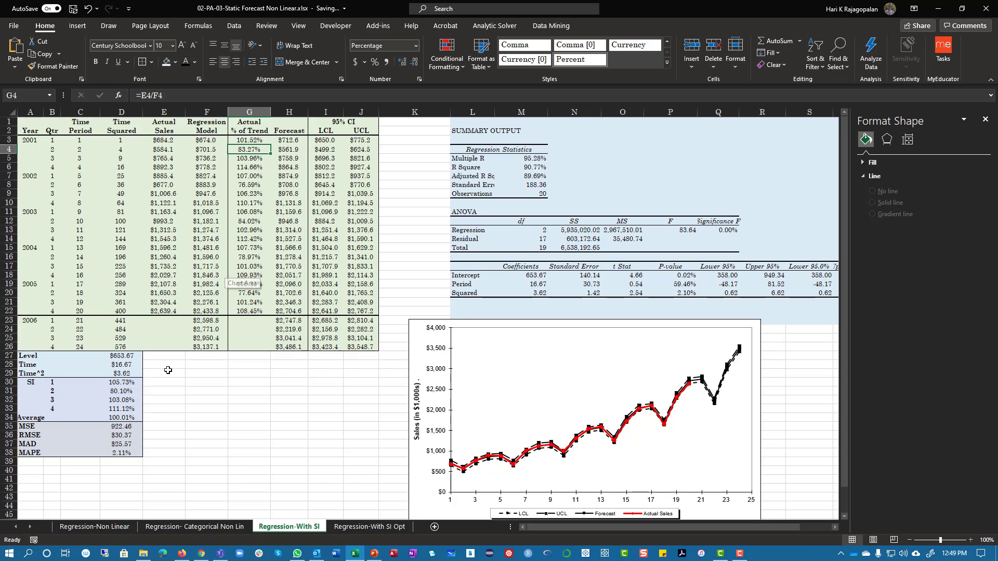
left_click_drag(121, 382, 120, 409)
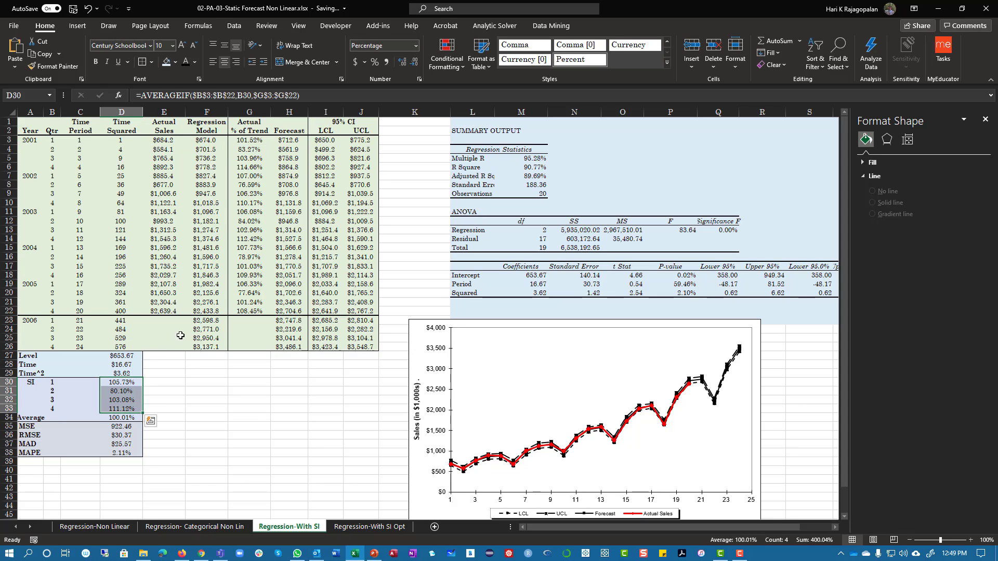
left_click(290, 140)
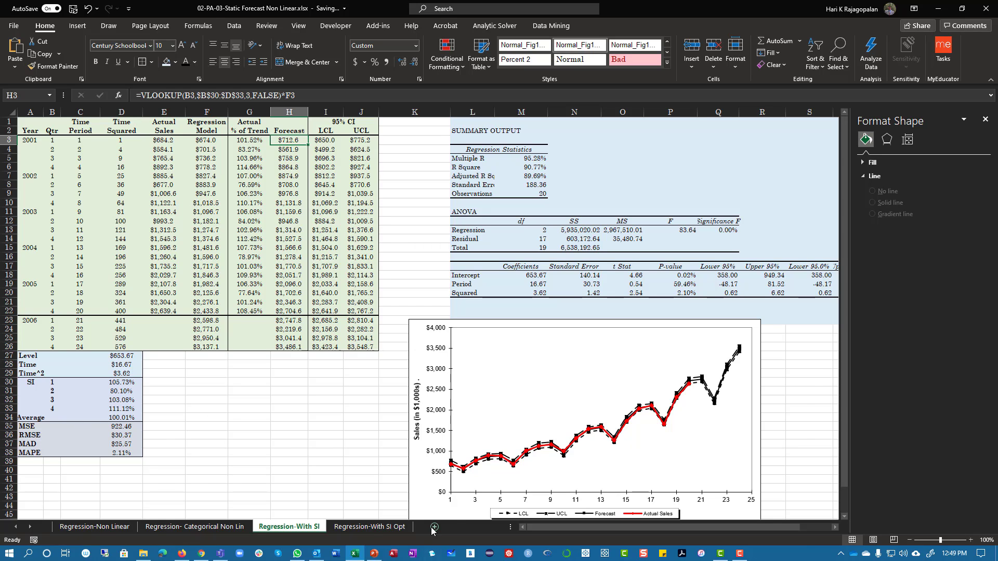
left_click(370, 527)
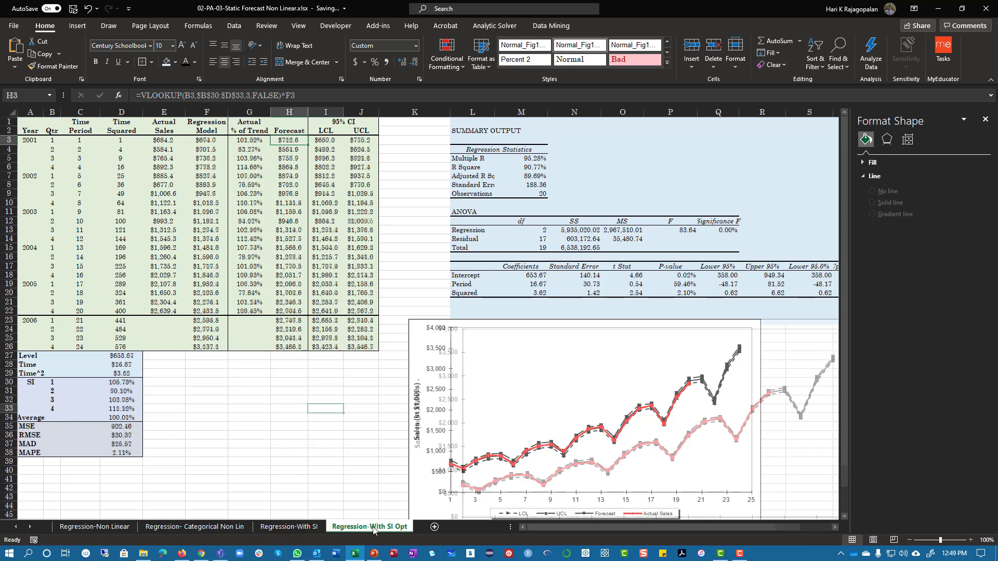
- Review the RMSE formula in D36, the seasonal indices and their average, and MAPE in D38
left_click(128, 432)
left_click(124, 418)
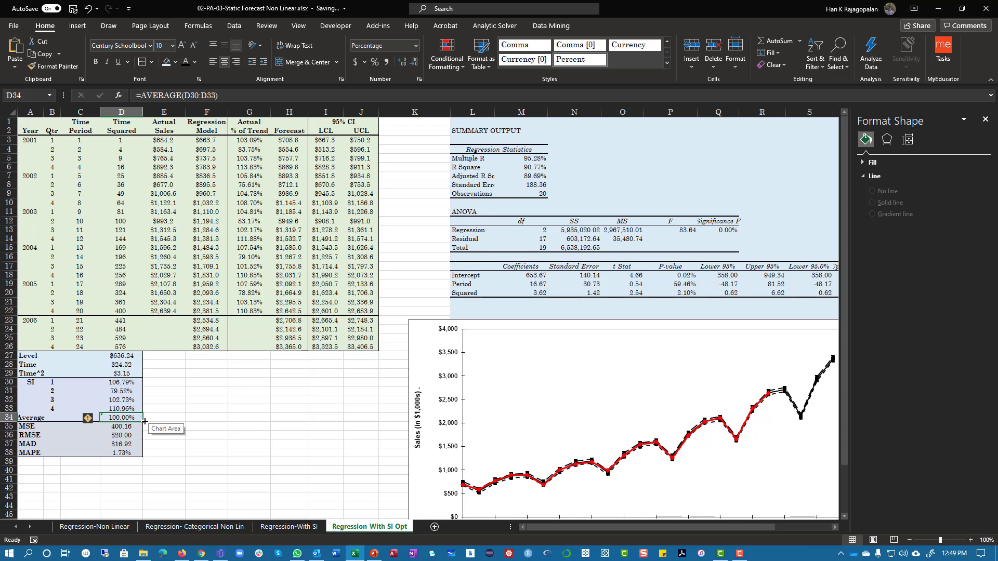
left_click(122, 364)
left_click(121, 374)
left_click(121, 382)
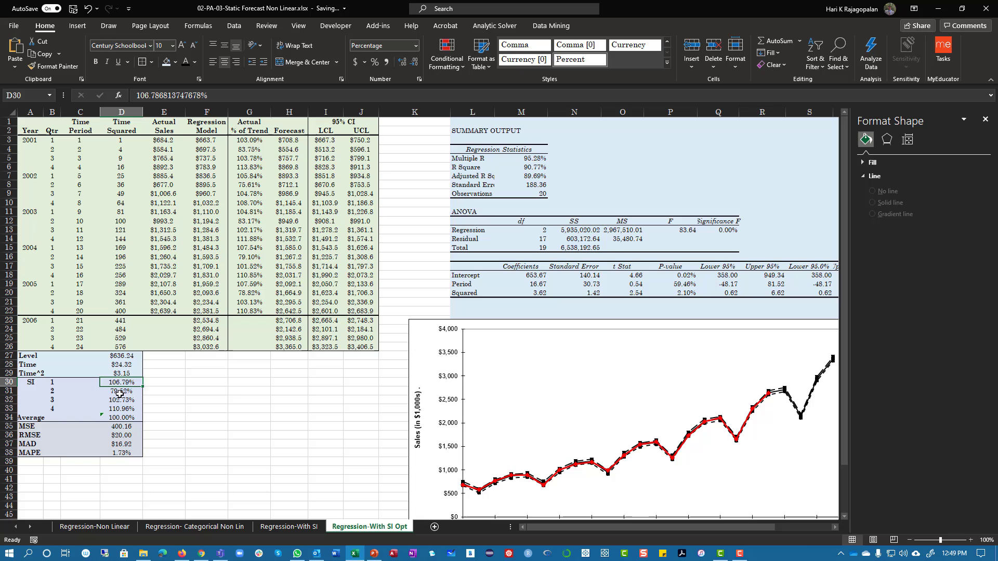
left_click(121, 391)
left_click(121, 399)
left_click(120, 409)
left_click(121, 453)
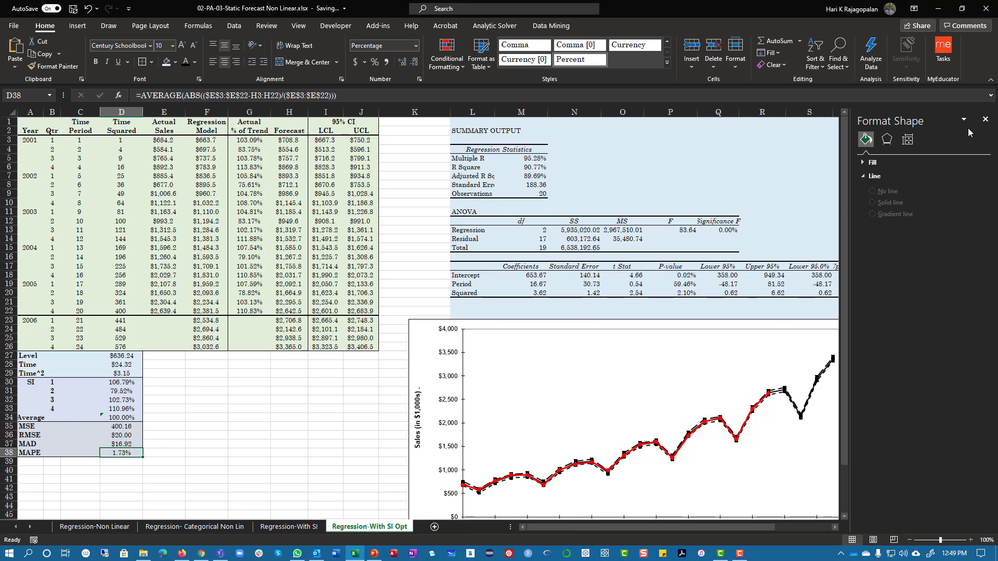
- Close the Format Shape pane, check the chart series, and inspect the squared-period formula in D10
left_click(985, 119)
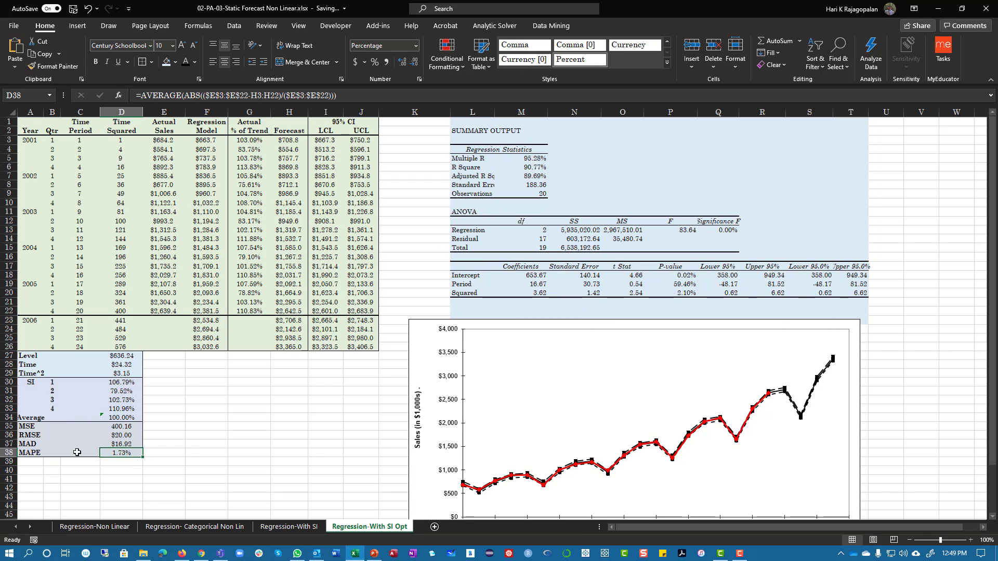
left_click(554, 483)
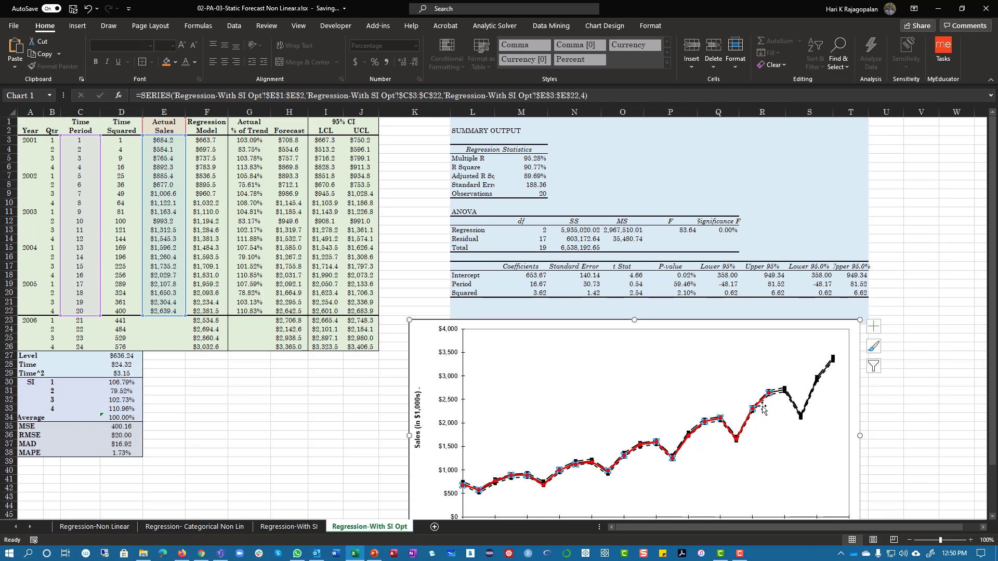
left_click(290, 384)
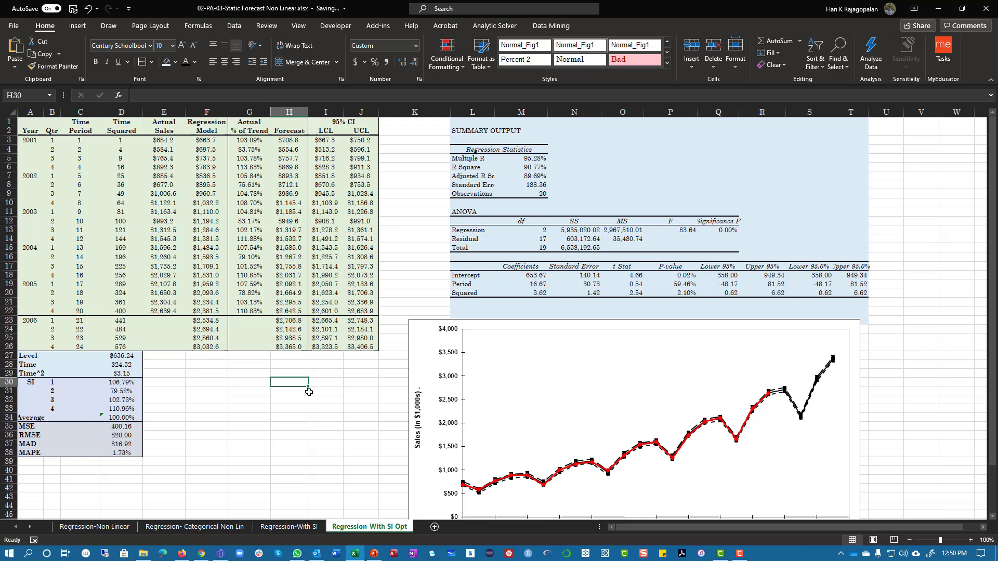
left_click(74, 144)
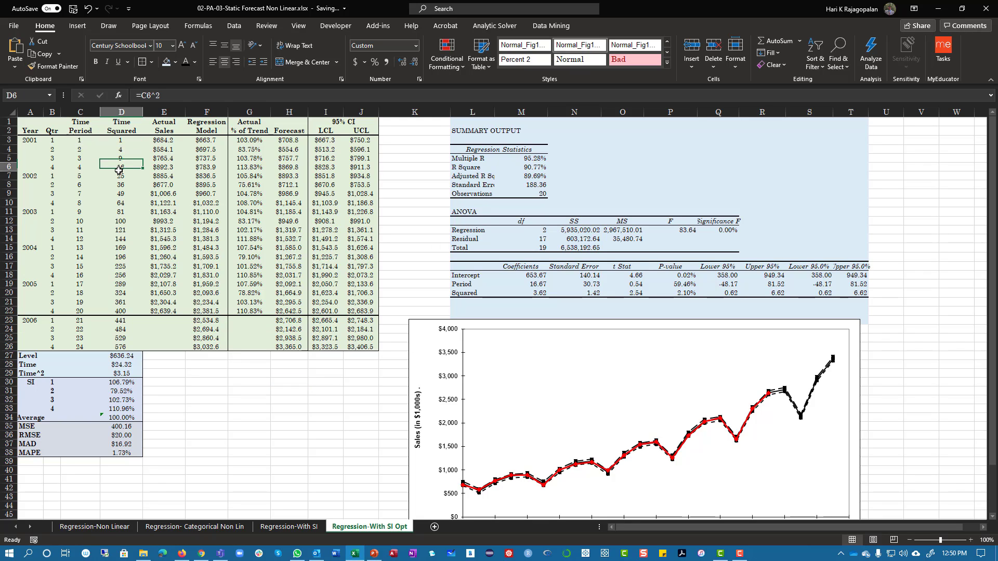
left_click(118, 205)
double_click(118, 204)
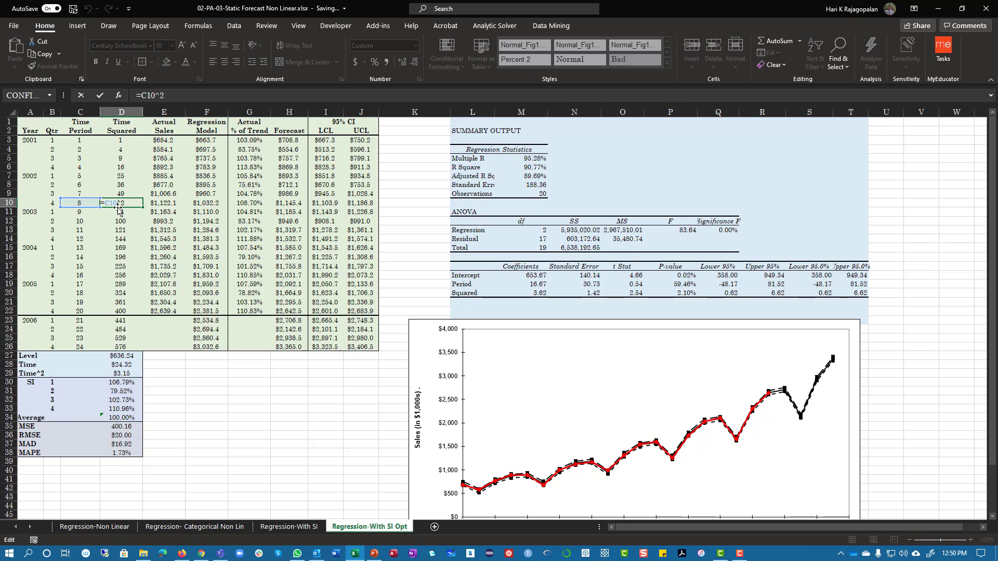
key("Return")
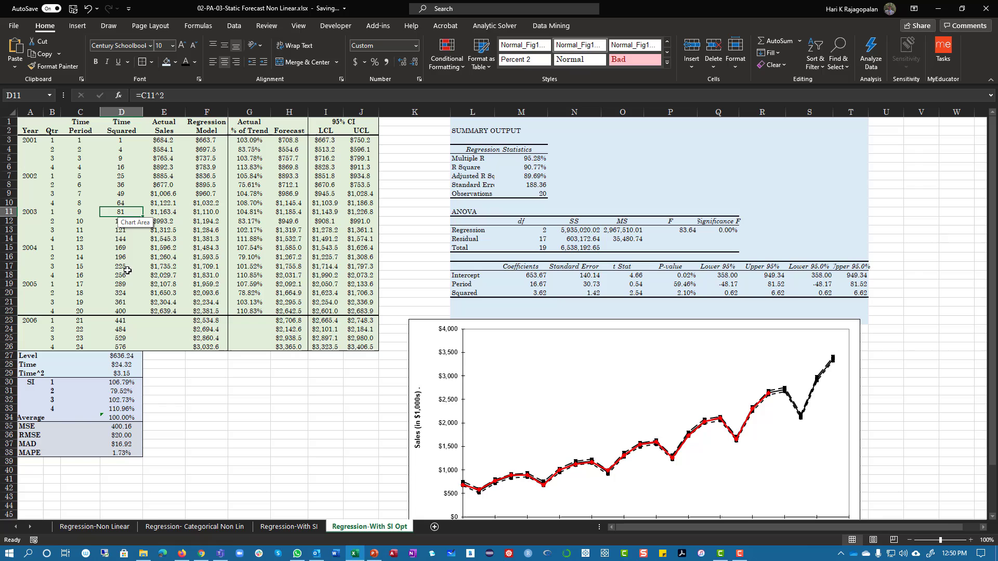
left_click(262, 408)
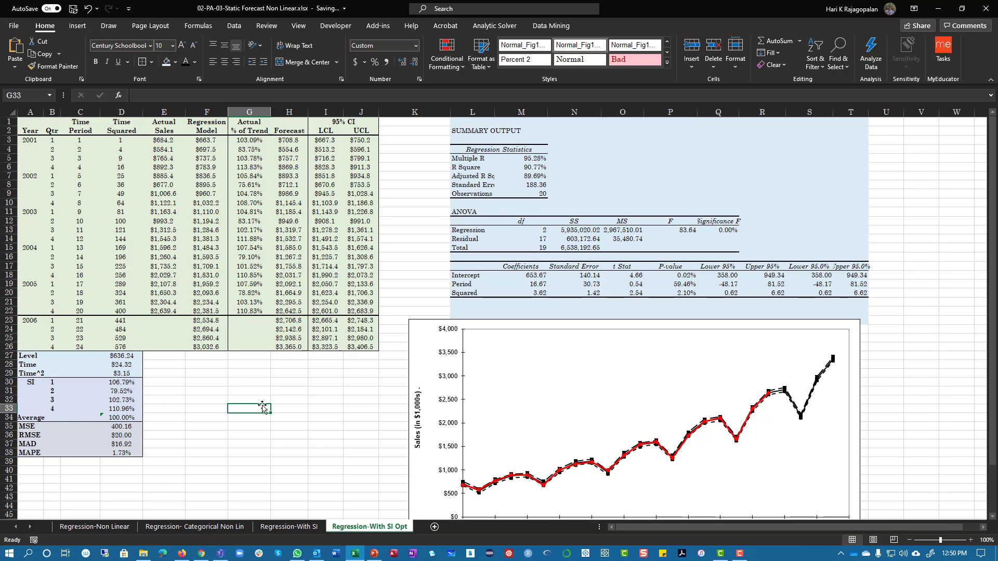
left_click(318, 453)
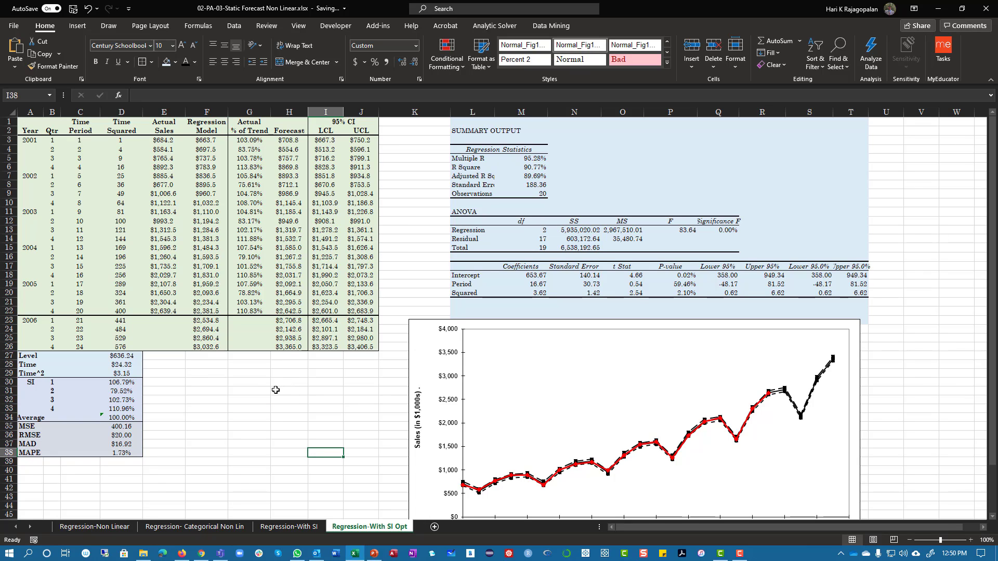